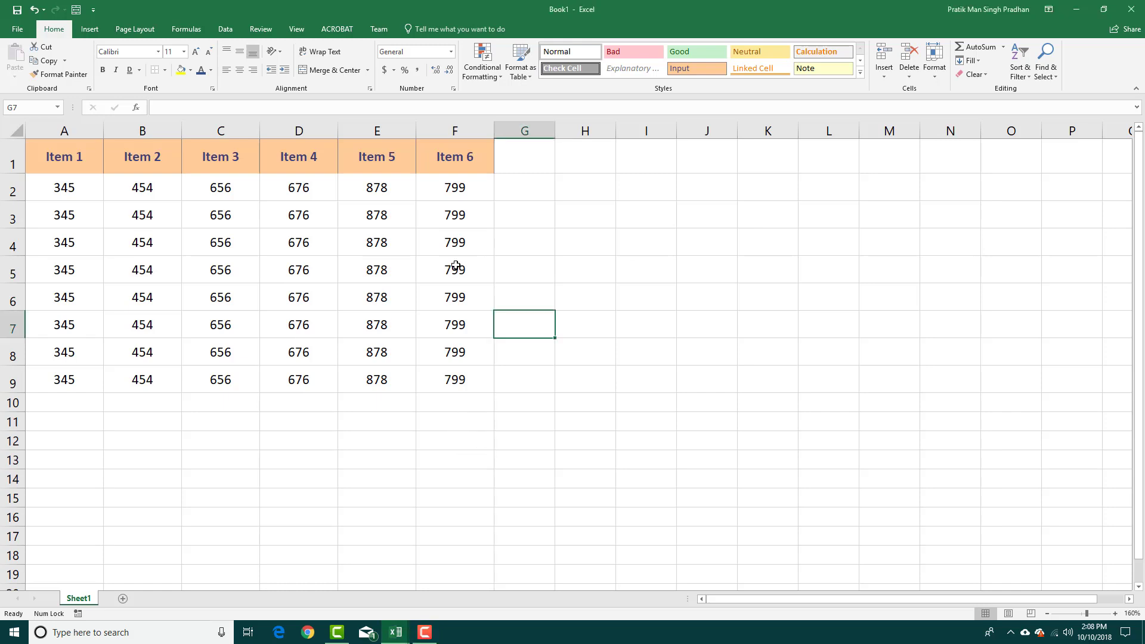
Select the Item 1–6 values and apply Percent Style, then Accounting format
left_click(531, 218)
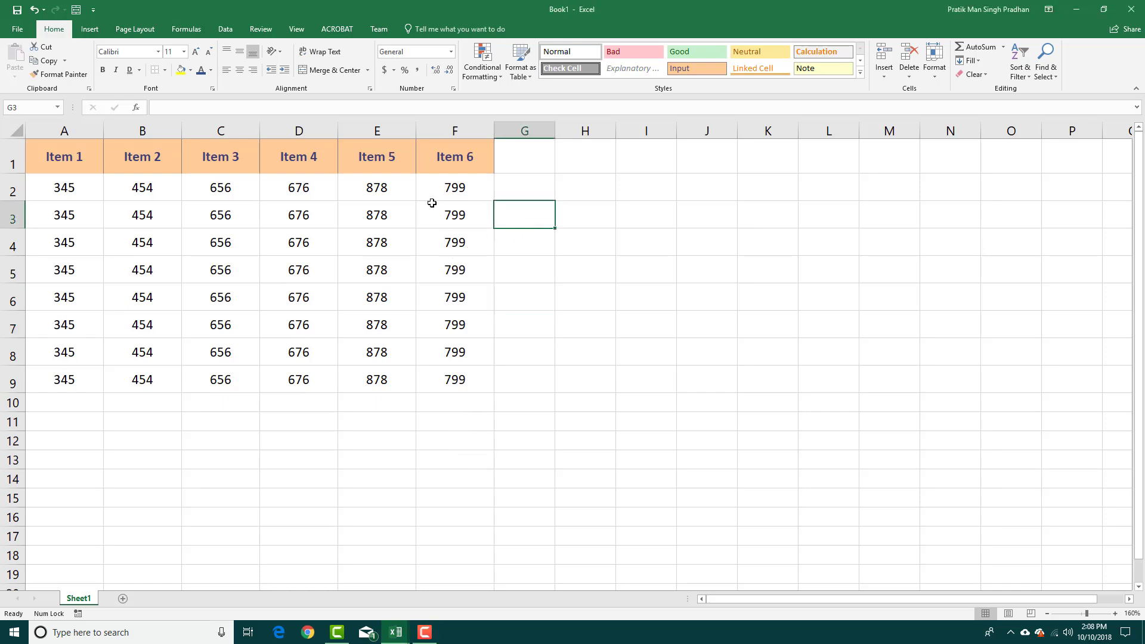
left_click_drag(460, 185, 77, 384)
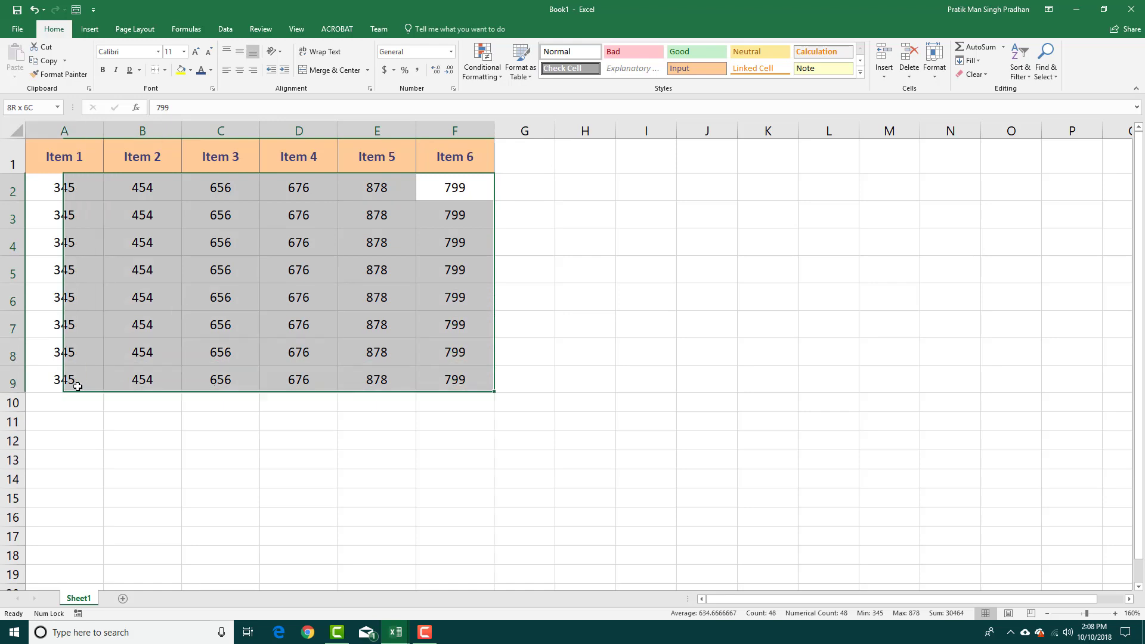
left_click(405, 71)
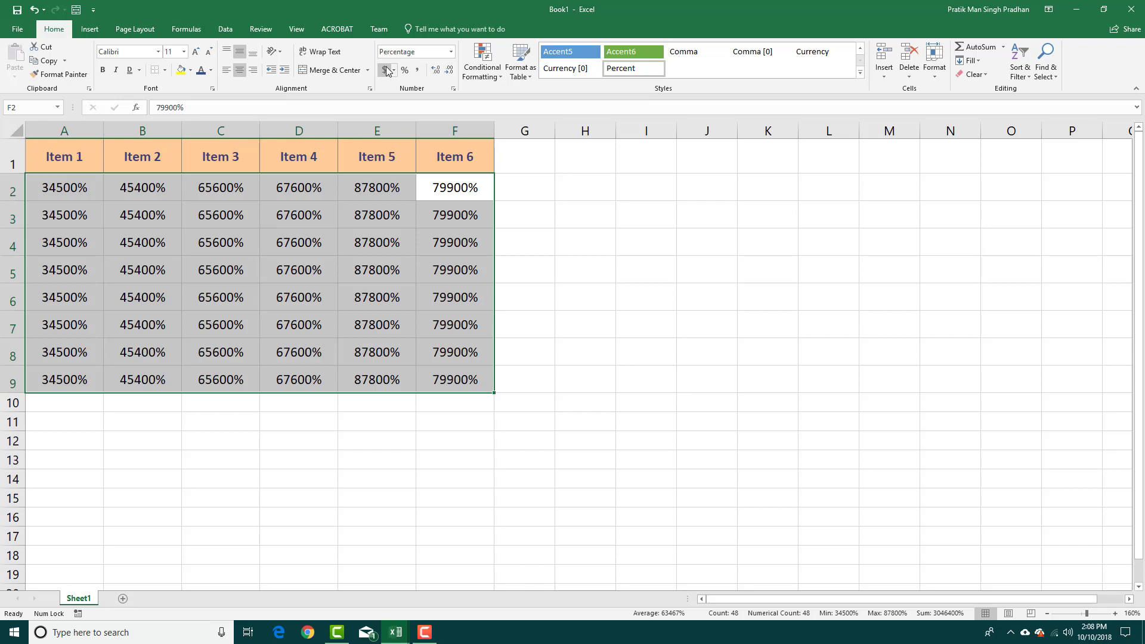
left_click(386, 71)
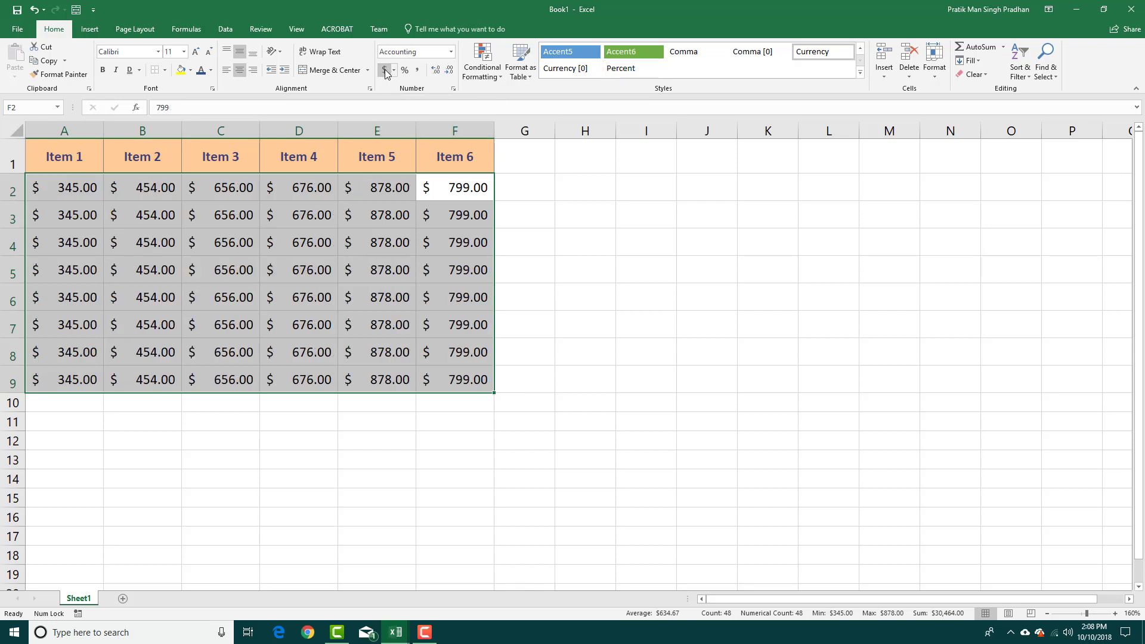
Cycle the accounting currency through Euro and Chinese yuan, settling on British pound
left_click(394, 70)
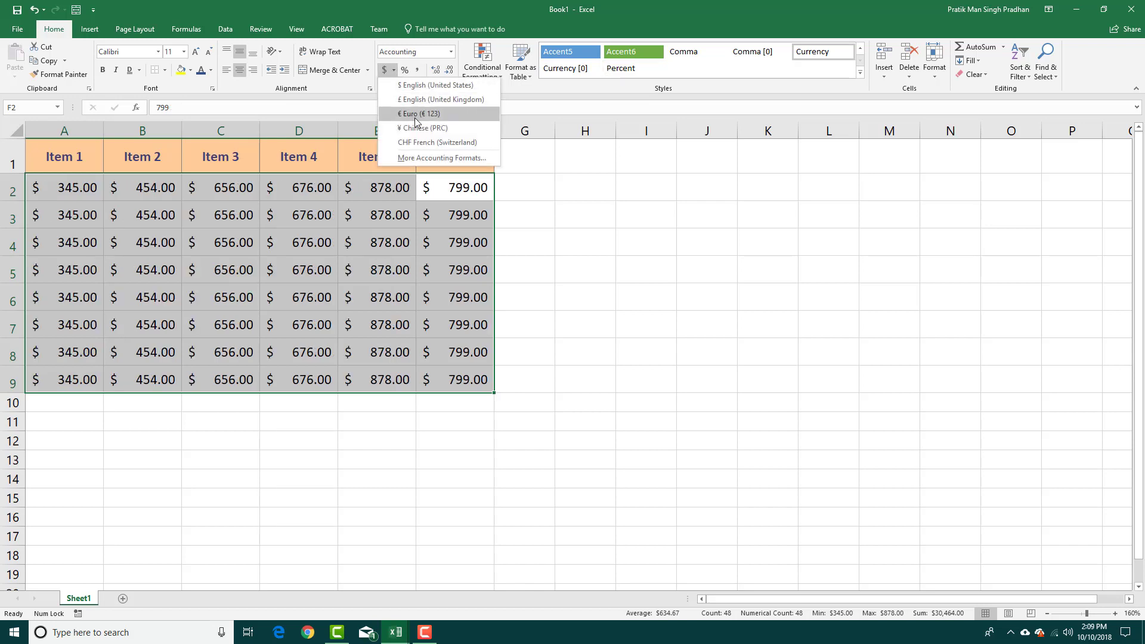
left_click(420, 114)
left_click(394, 70)
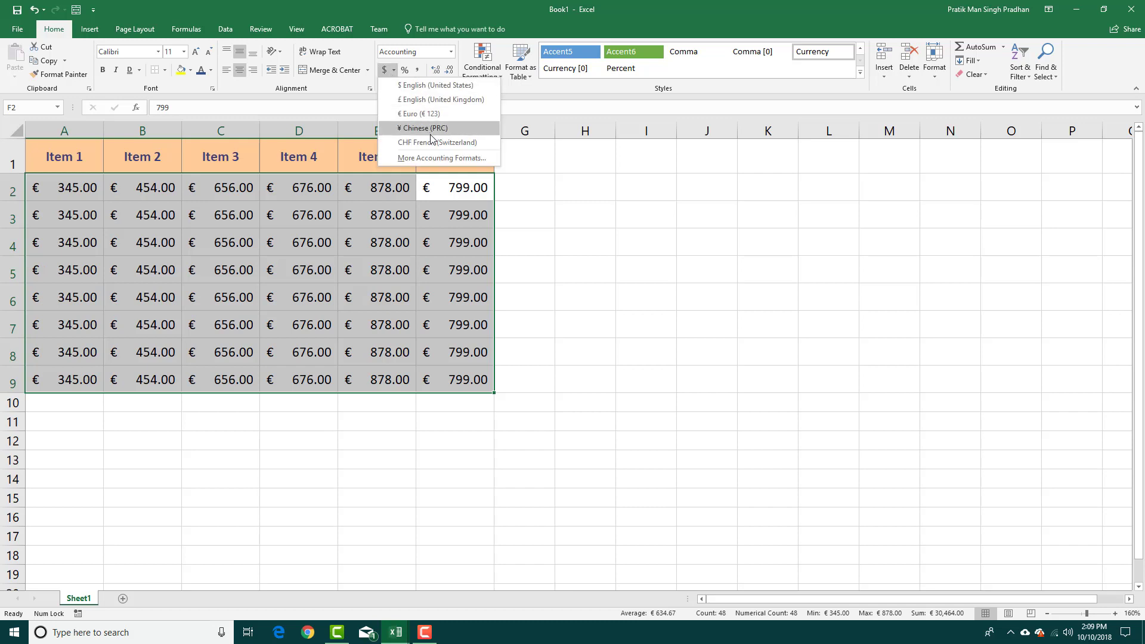
left_click(431, 128)
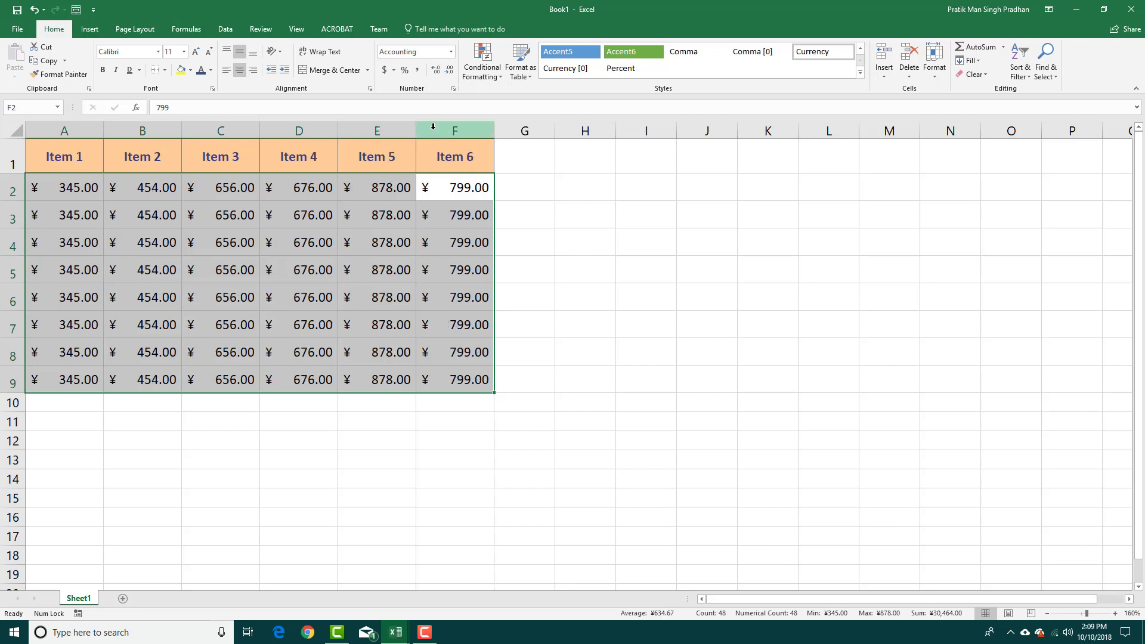
left_click(394, 71)
left_click(410, 101)
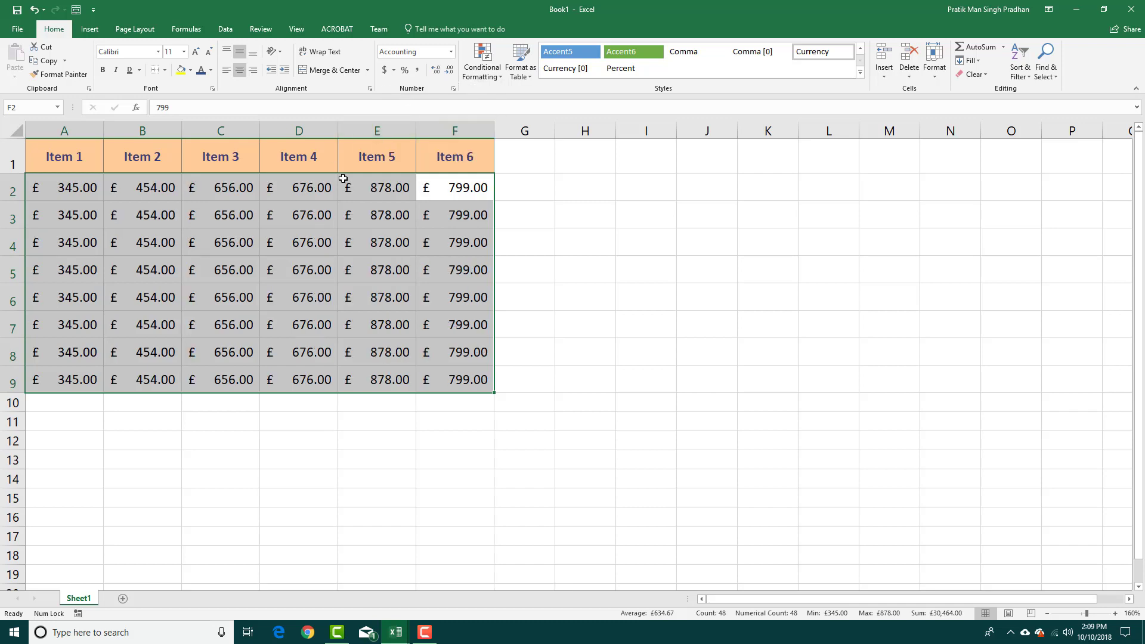
left_click(394, 71)
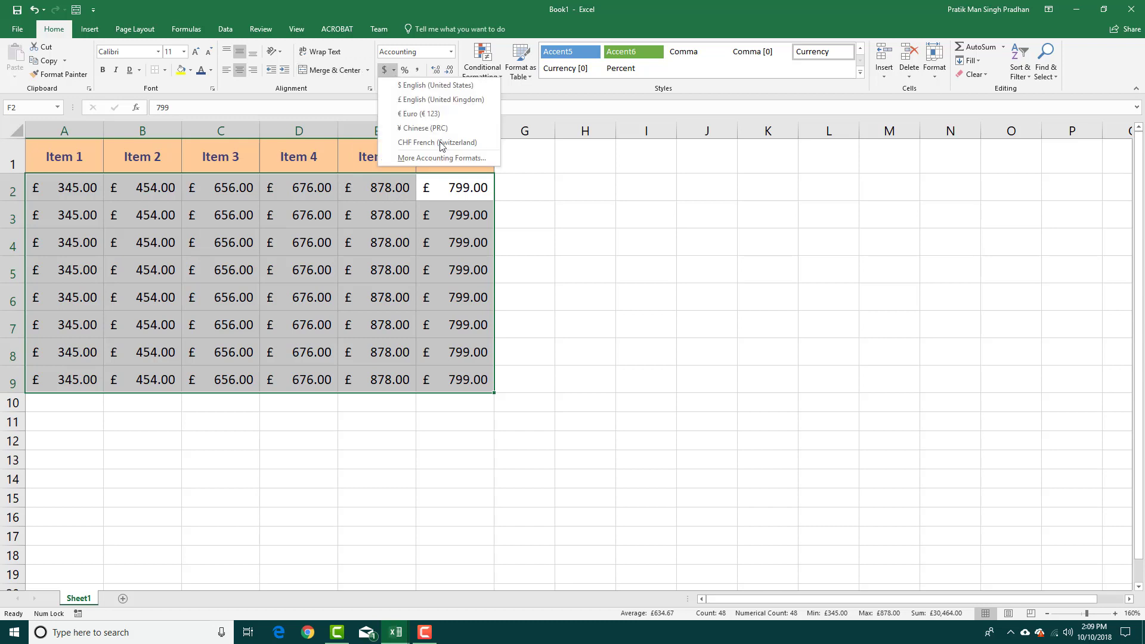
Apply dollar Accounting format with no decimal places through the Format Cells dialog
left_click(409, 158)
left_click_drag(610, 177, 726, 190)
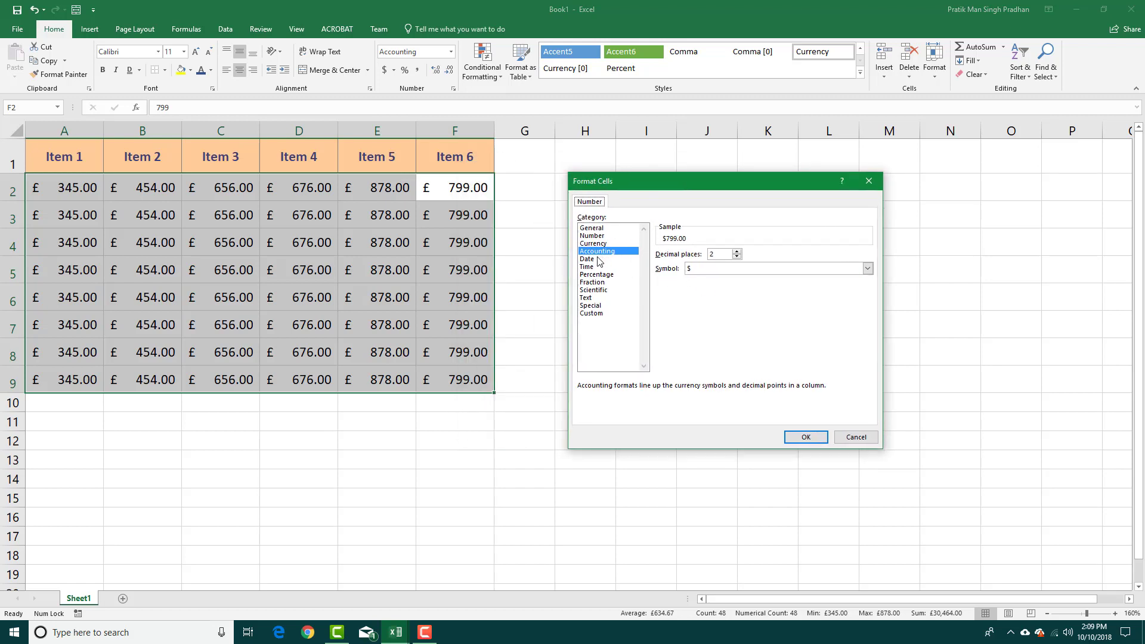
left_click(737, 252)
left_click(803, 435)
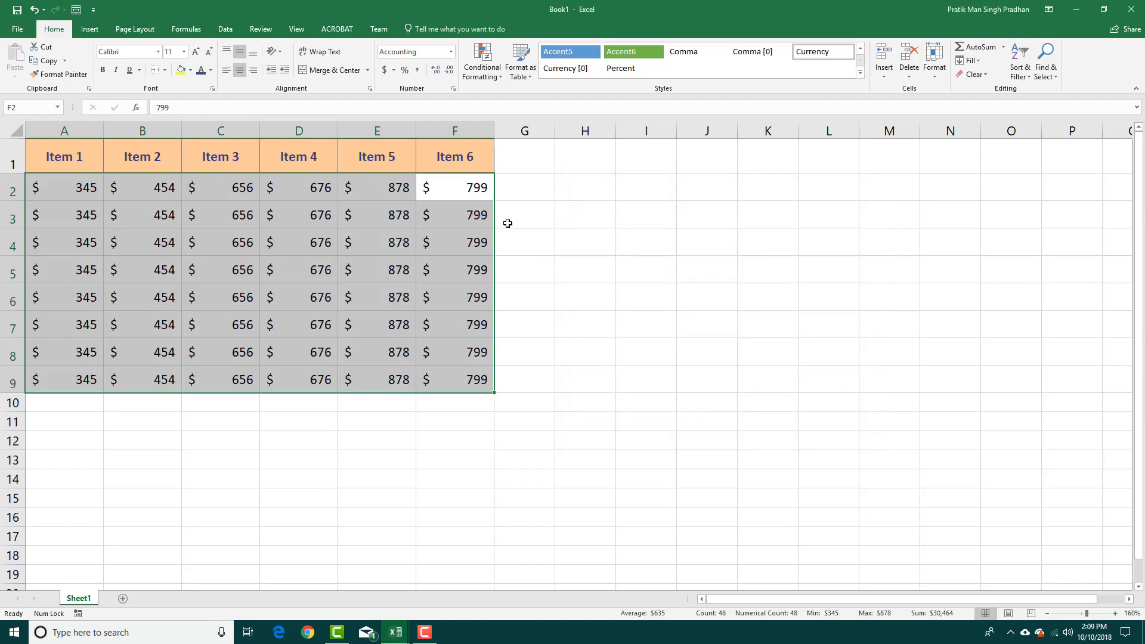
left_click(437, 71)
left_click(436, 71)
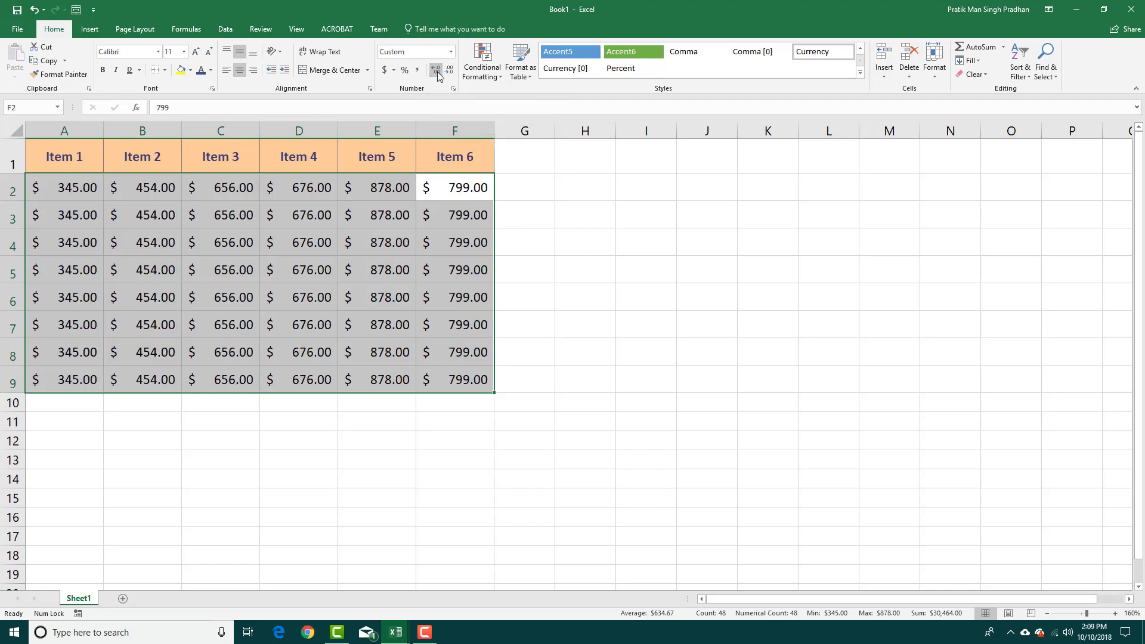
left_click(438, 74)
left_click(446, 74)
left_click(447, 74)
left_click(447, 75)
left_click(438, 70)
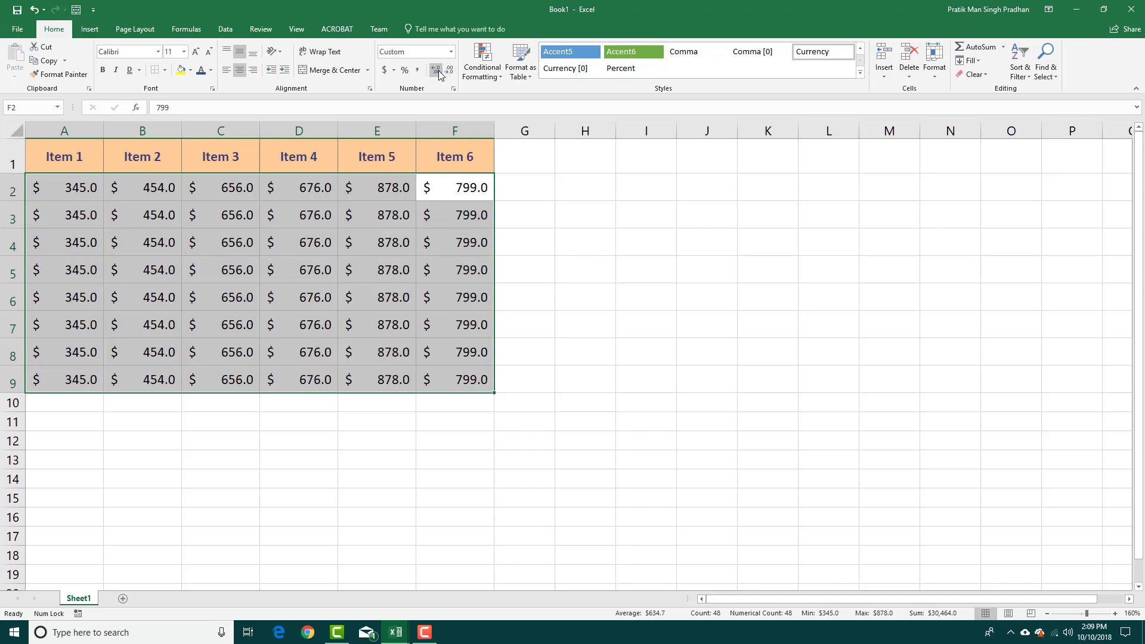
left_click(439, 70)
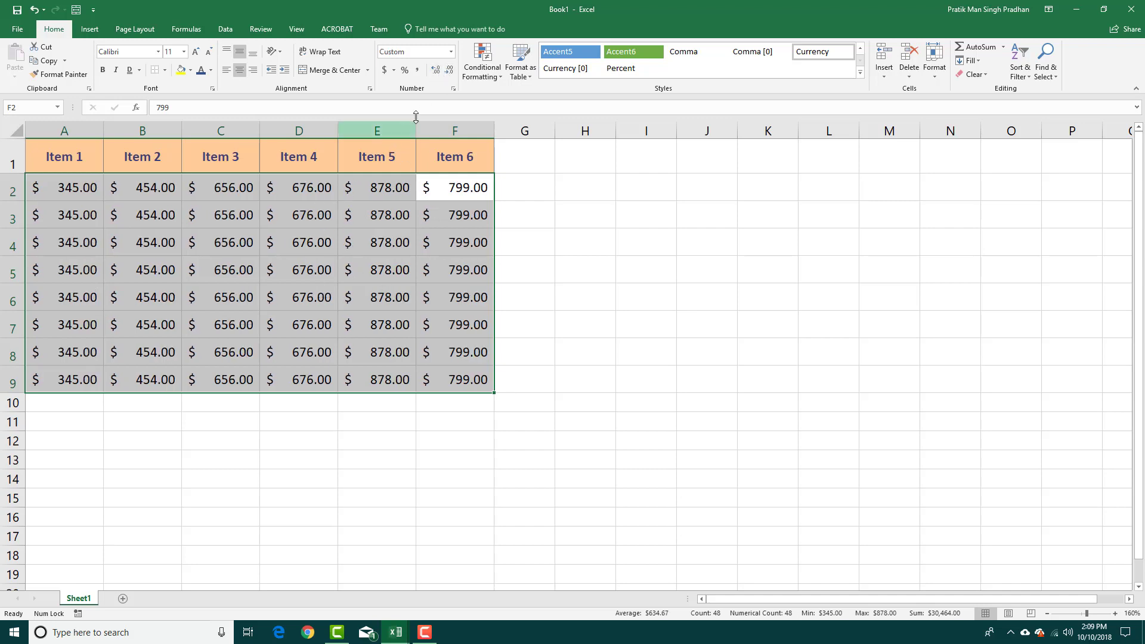
left_click(451, 70)
left_click(450, 70)
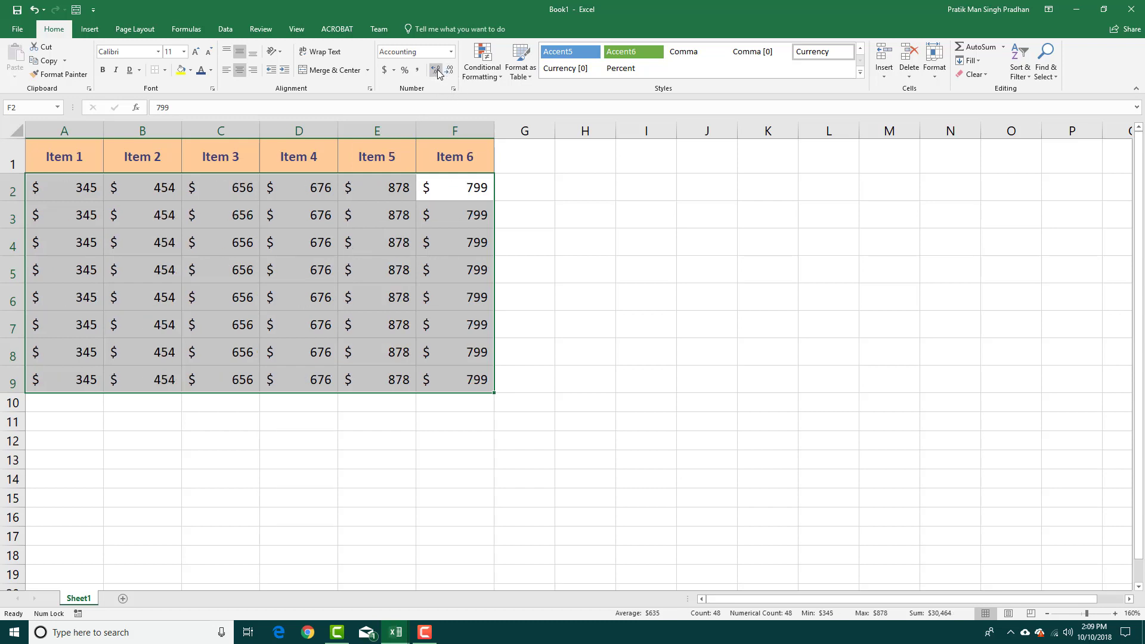
left_click(393, 70)
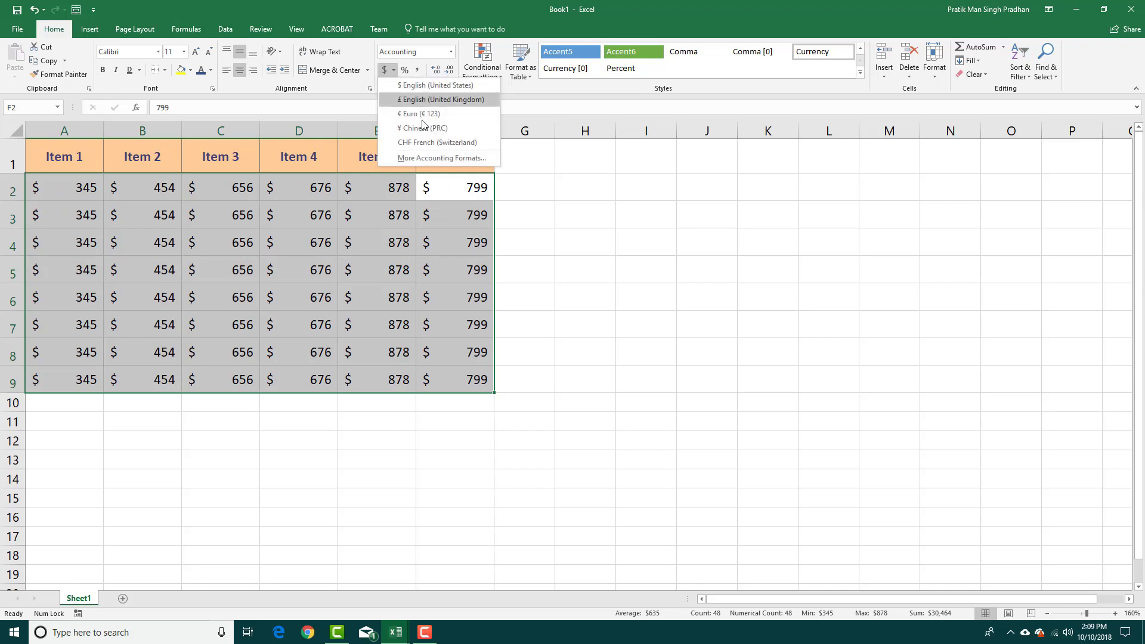
left_click(349, 191)
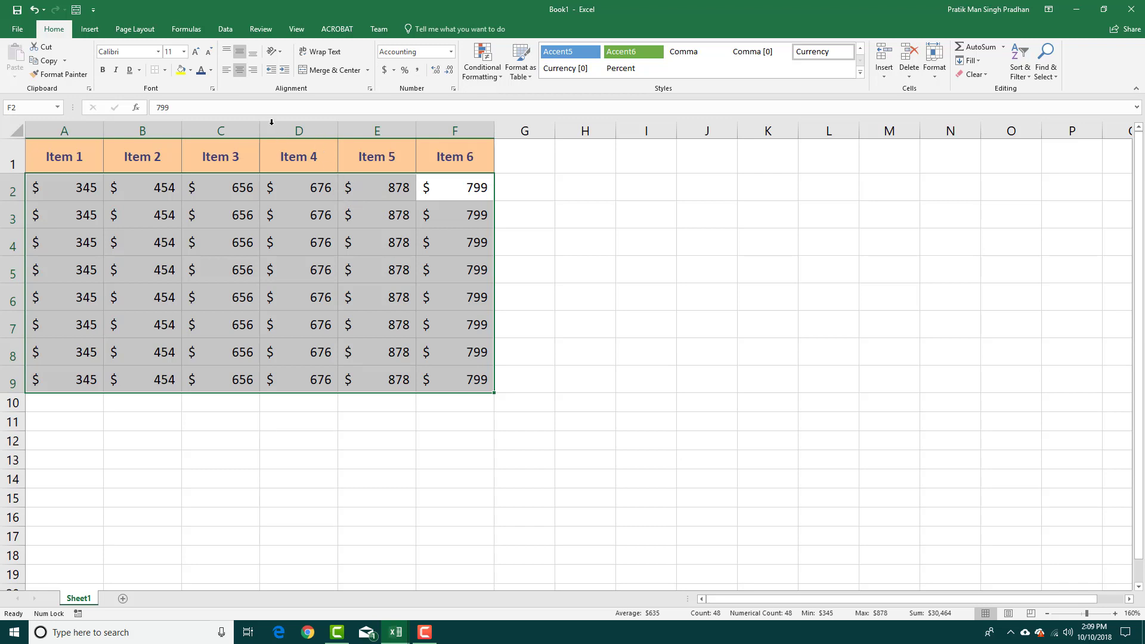
left_click(227, 72)
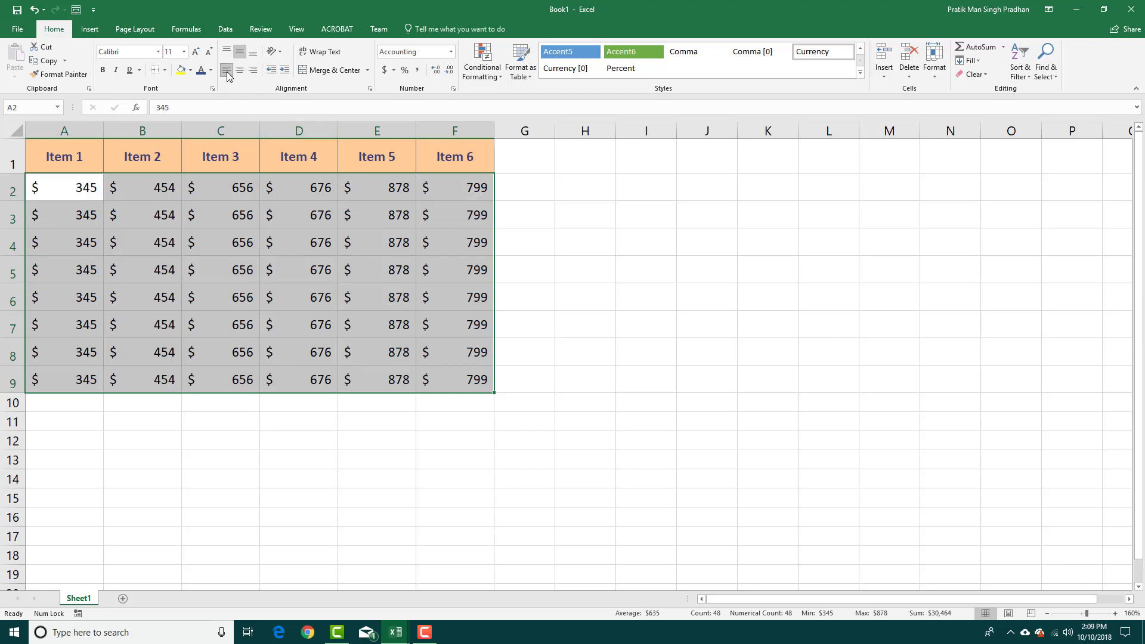
left_click(224, 217)
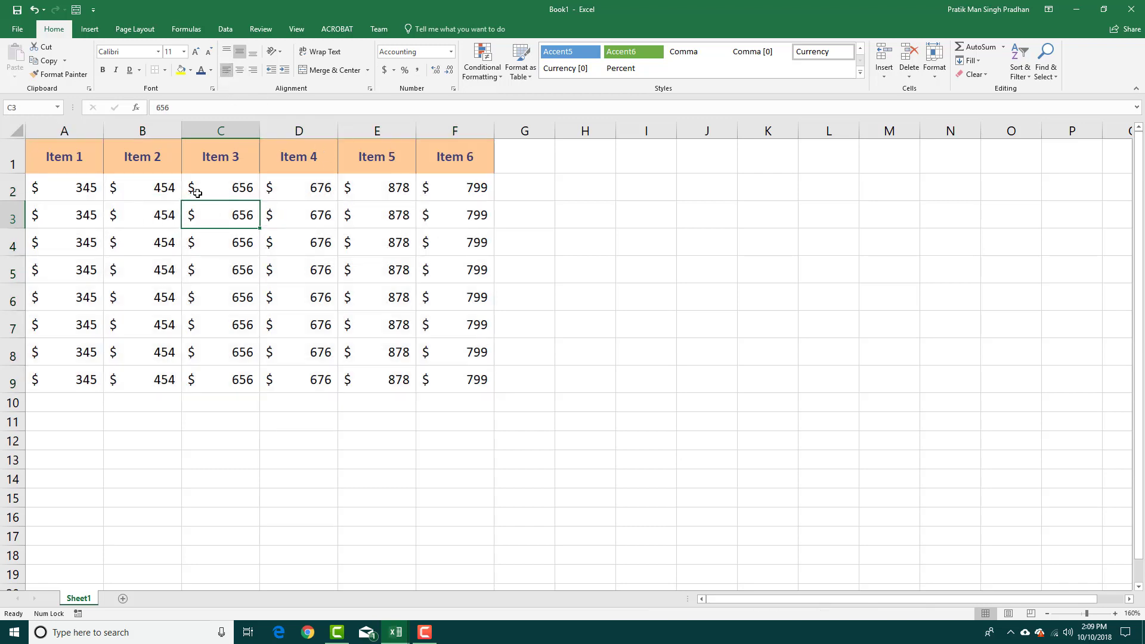
Toggle C3's alignment, reselect all the table values and apply Currency format
left_click(253, 70)
left_click(226, 71)
left_click_drag(476, 380, 89, 190)
left_click(394, 69)
left_click(439, 163)
left_click(593, 236)
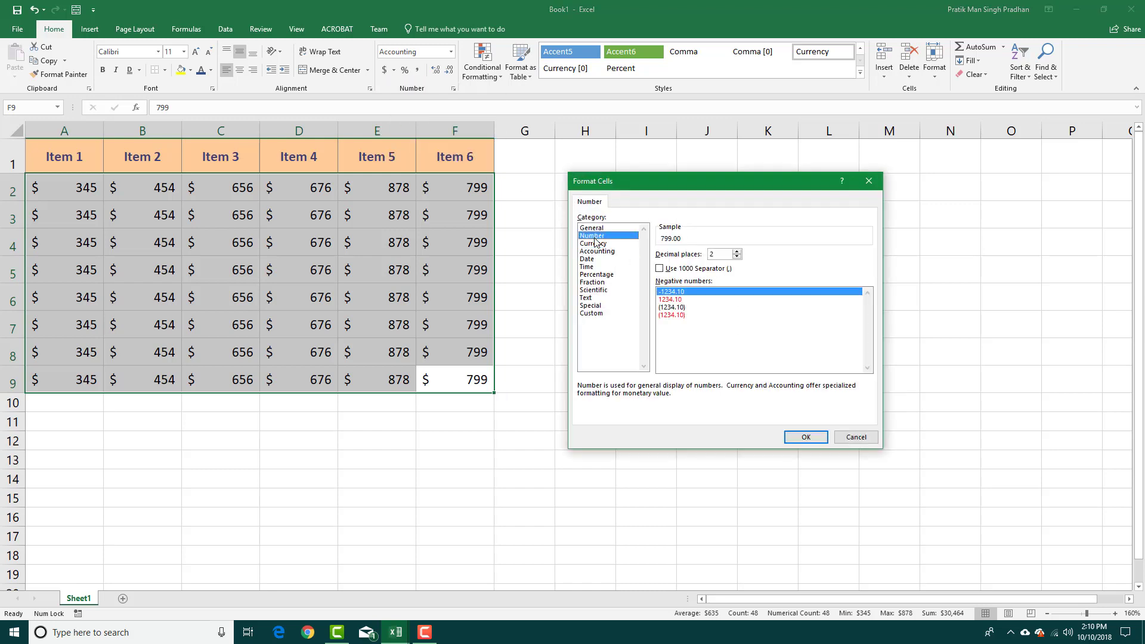
left_click(597, 244)
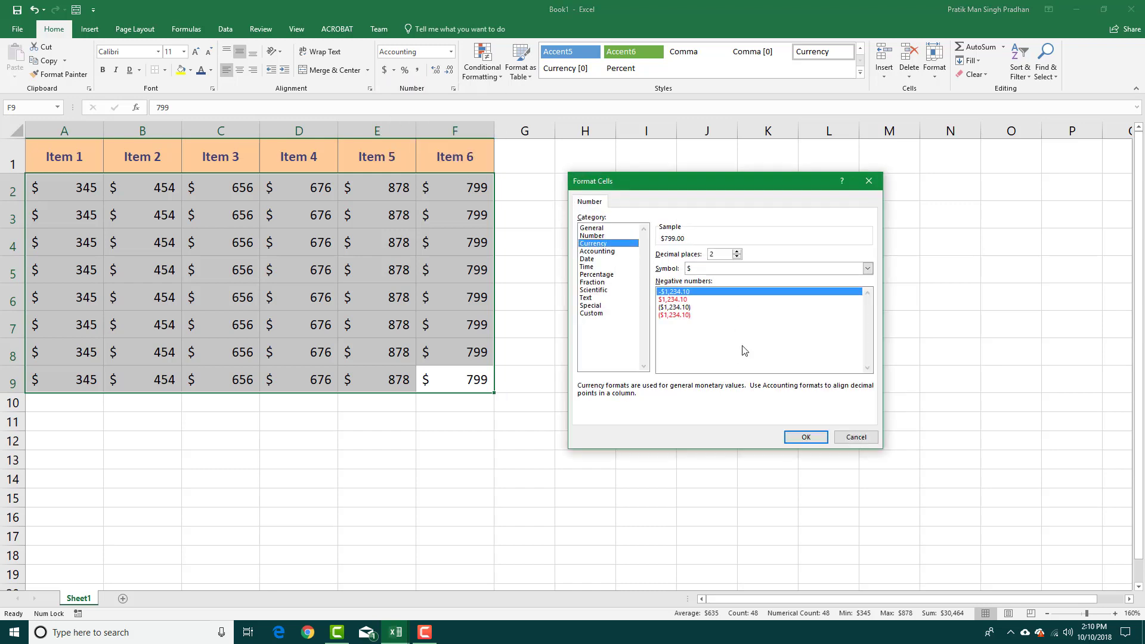
left_click(805, 438)
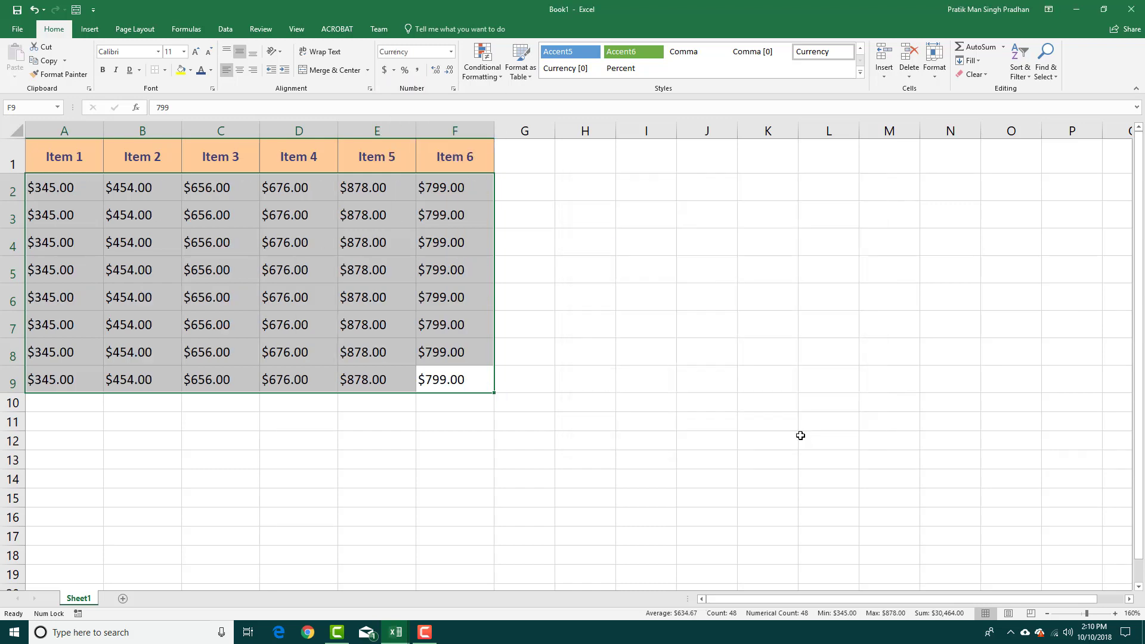
Reapply Currency format with the $ symbol via More Accounting Formats
left_click(393, 69)
left_click(430, 158)
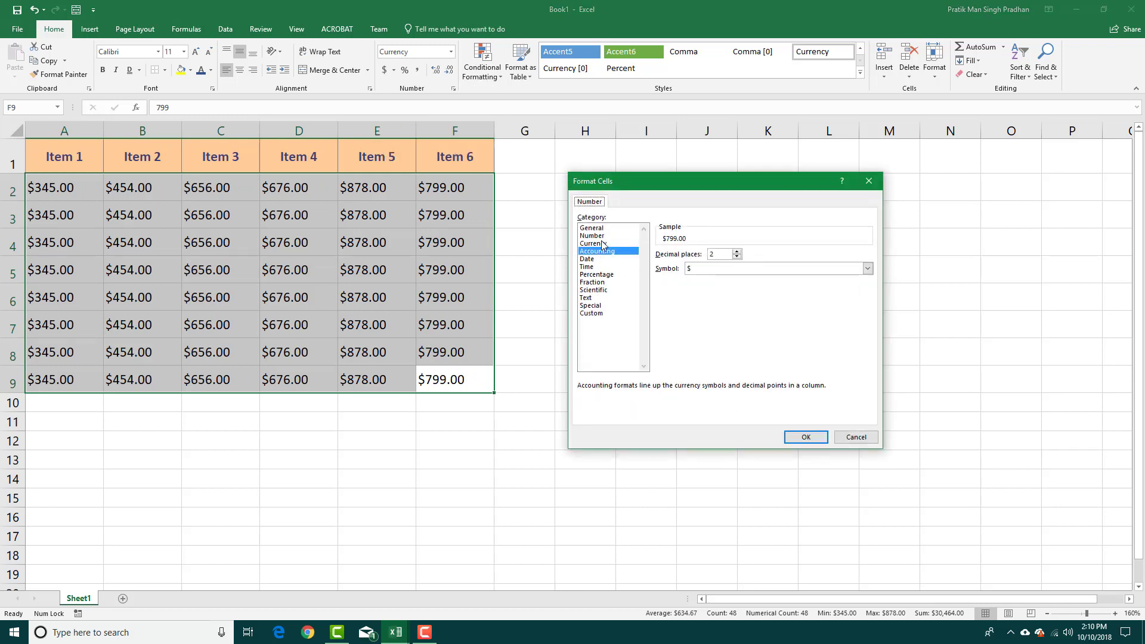
left_click(603, 243)
left_click(713, 269)
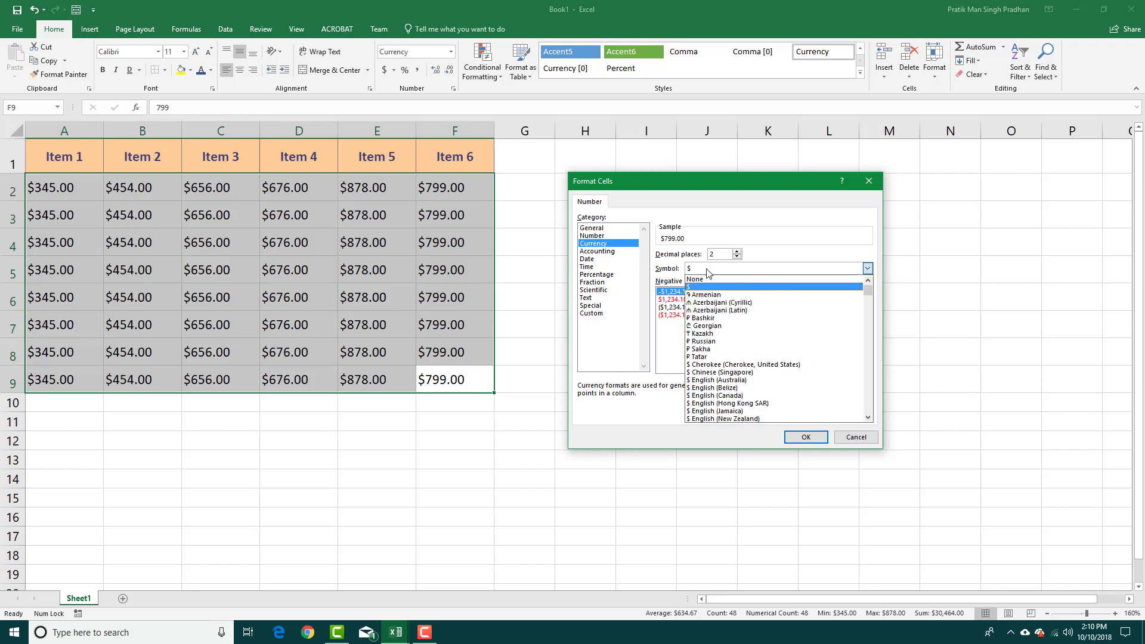
left_click(707, 291)
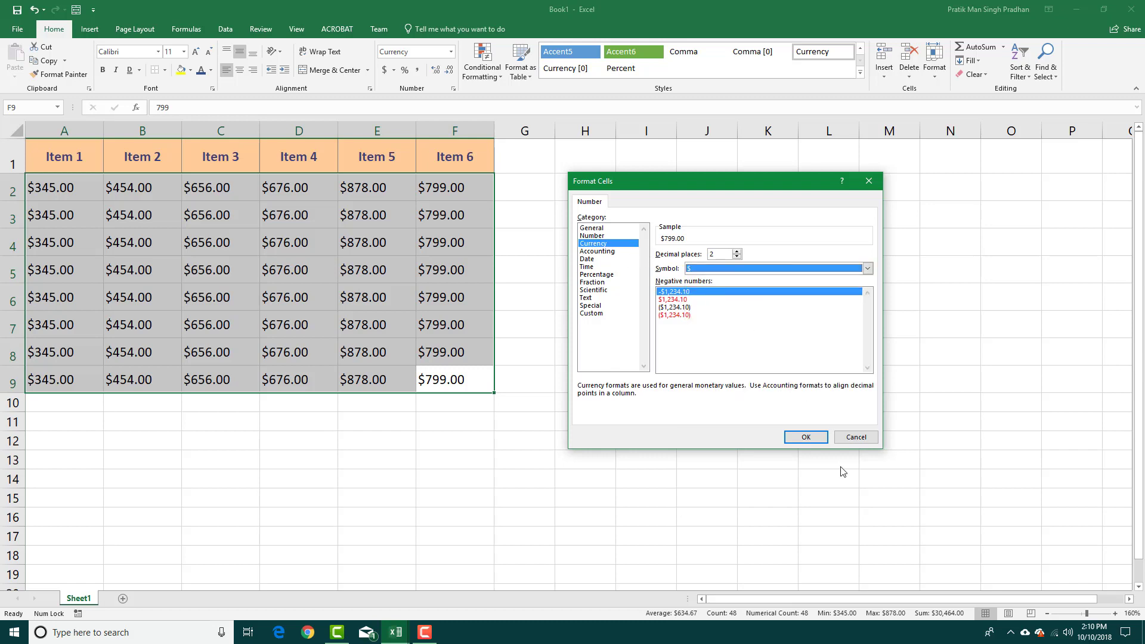
left_click(806, 437)
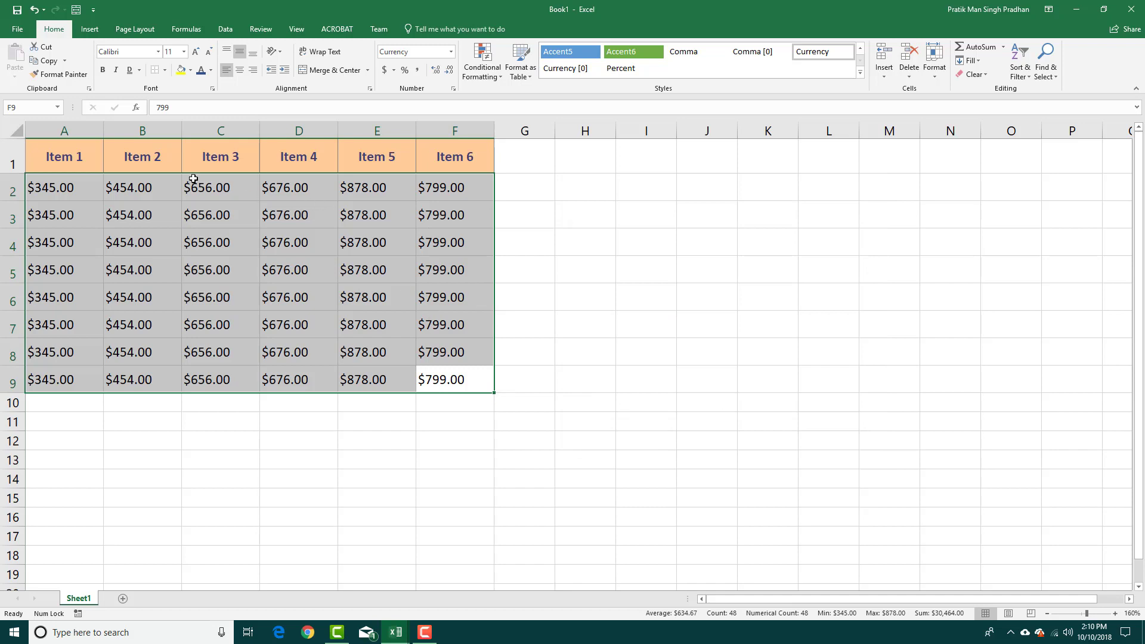
Right-align the values and apply Accounting format with the Rs. Tamil (Sri Lanka) symbol
left_click(253, 70)
key("Return")
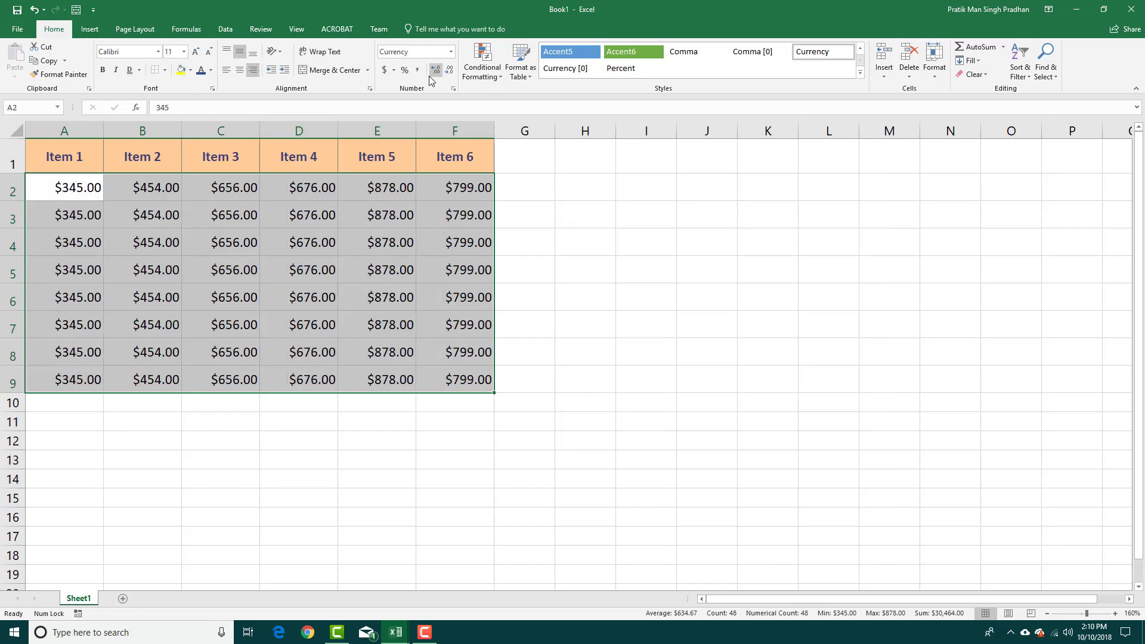
left_click(394, 71)
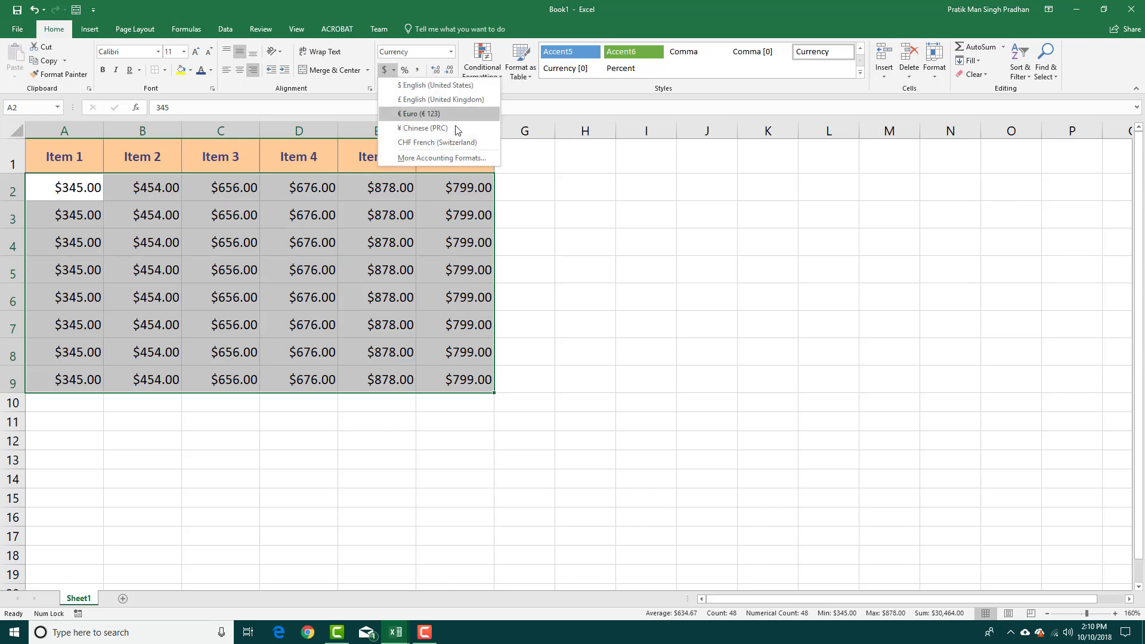
left_click(440, 158)
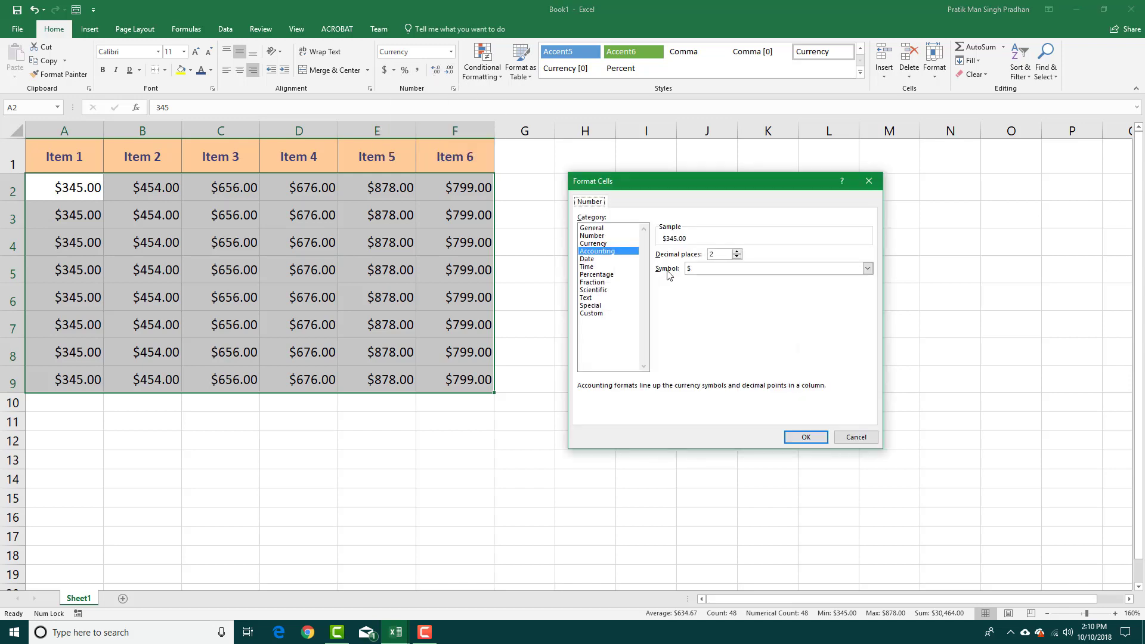
left_click(713, 270)
left_click(713, 270)
left_click(713, 269)
scroll(728, 316, "down", 5)
left_click_drag(868, 294, 892, 344)
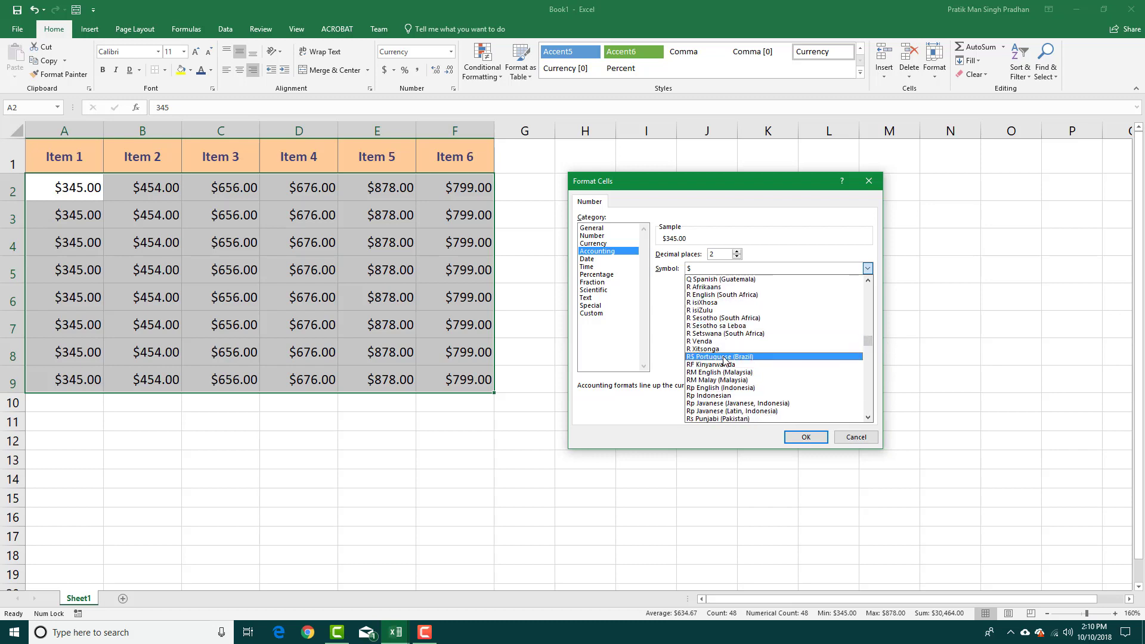
scroll(725, 361, "down", 3)
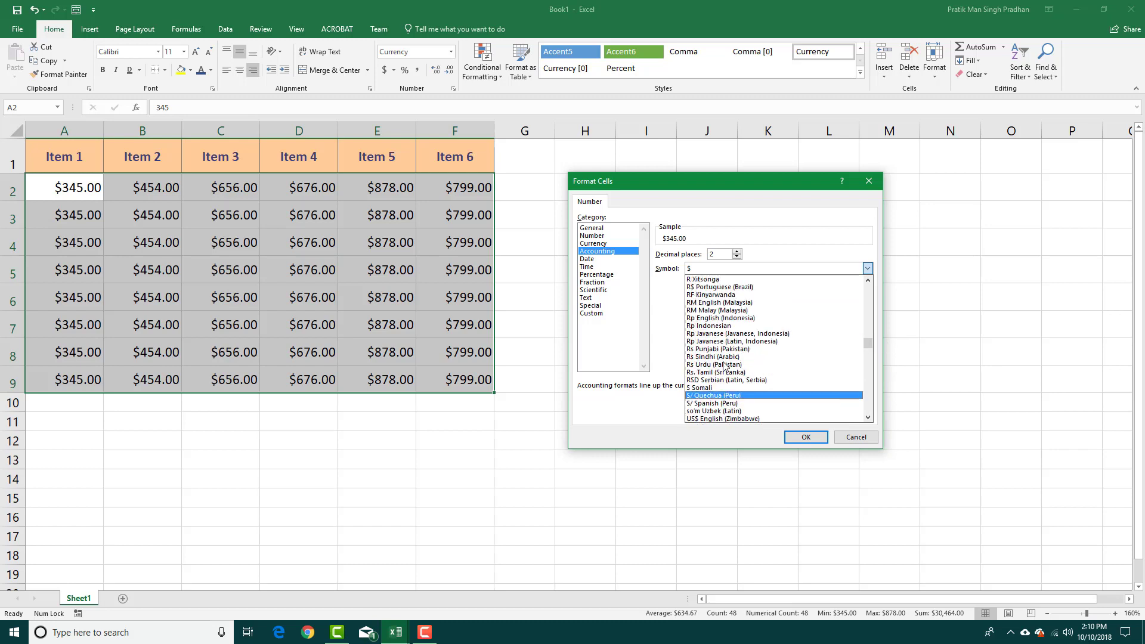
left_click(725, 364)
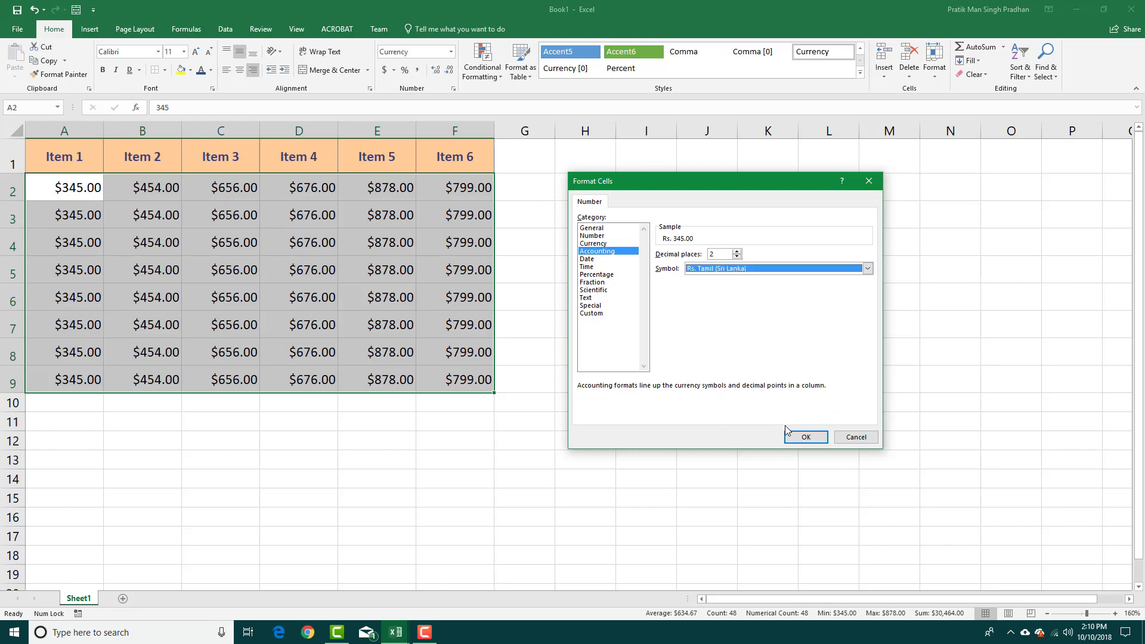
left_click(806, 436)
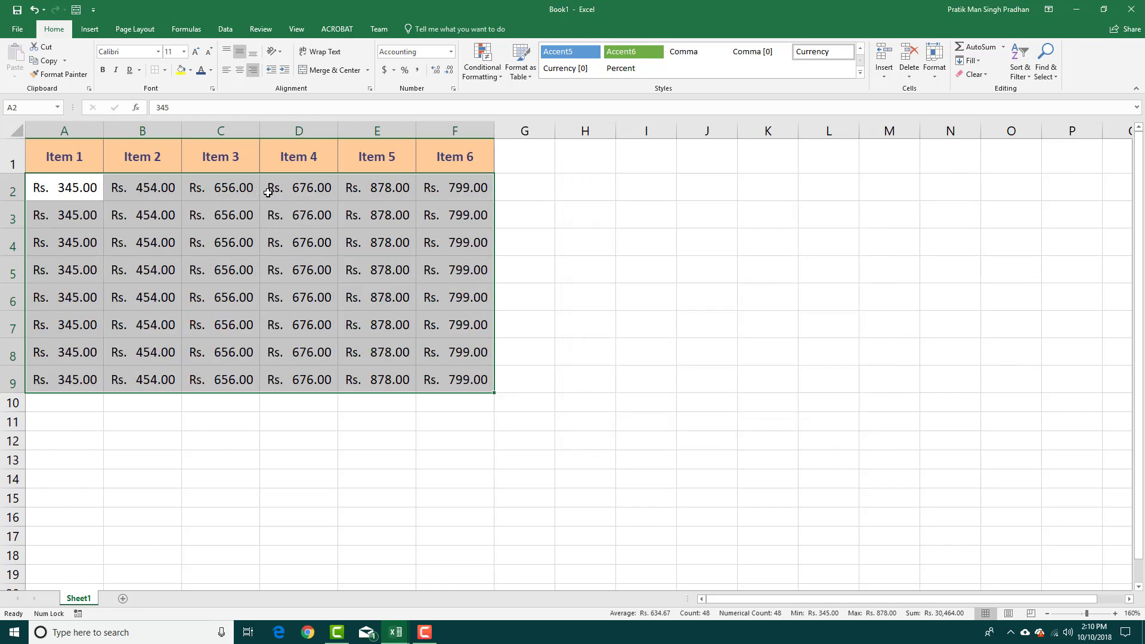
left_click(577, 242)
Select A2:F9 and apply the Special Phone Number format from Format Cells
left_click_drag(417, 195, 61, 376)
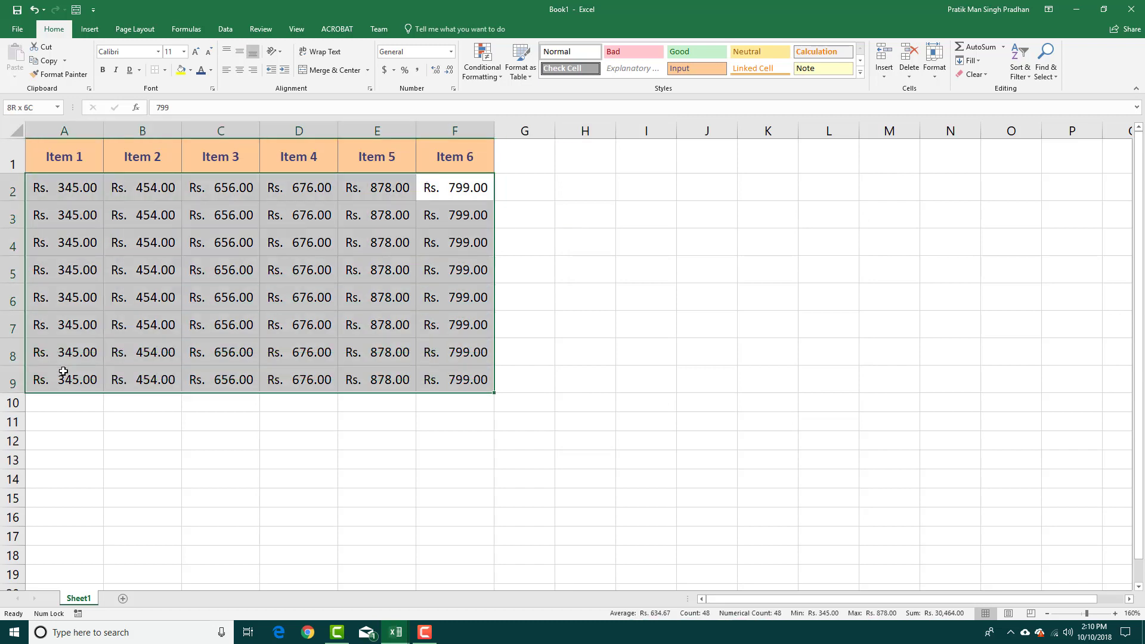
left_click(394, 70)
left_click(430, 157)
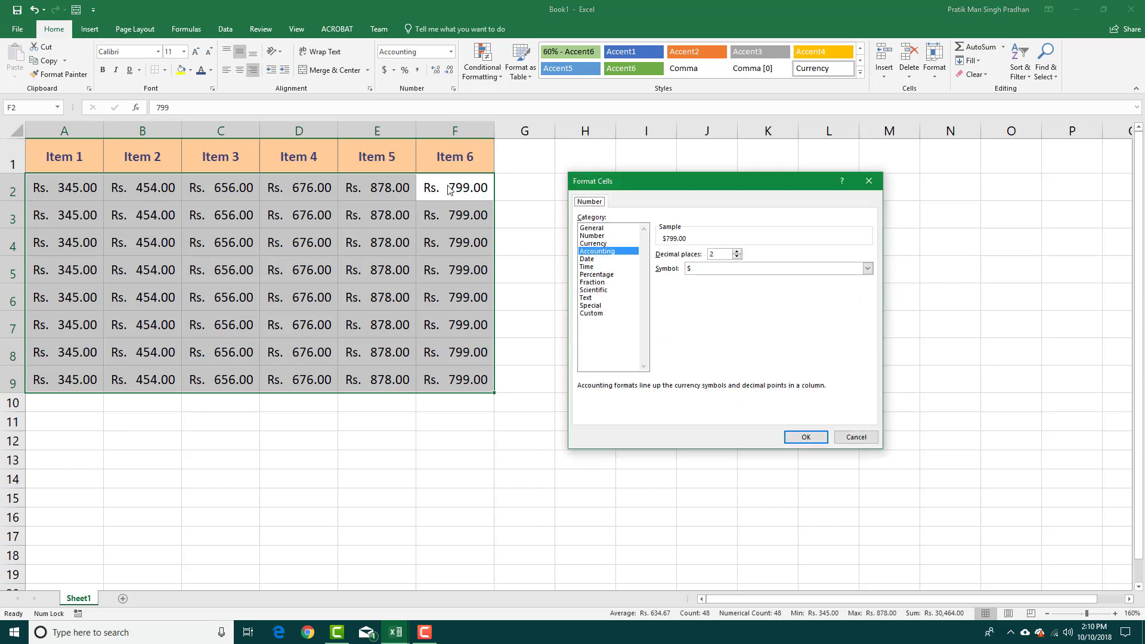
left_click(606, 307)
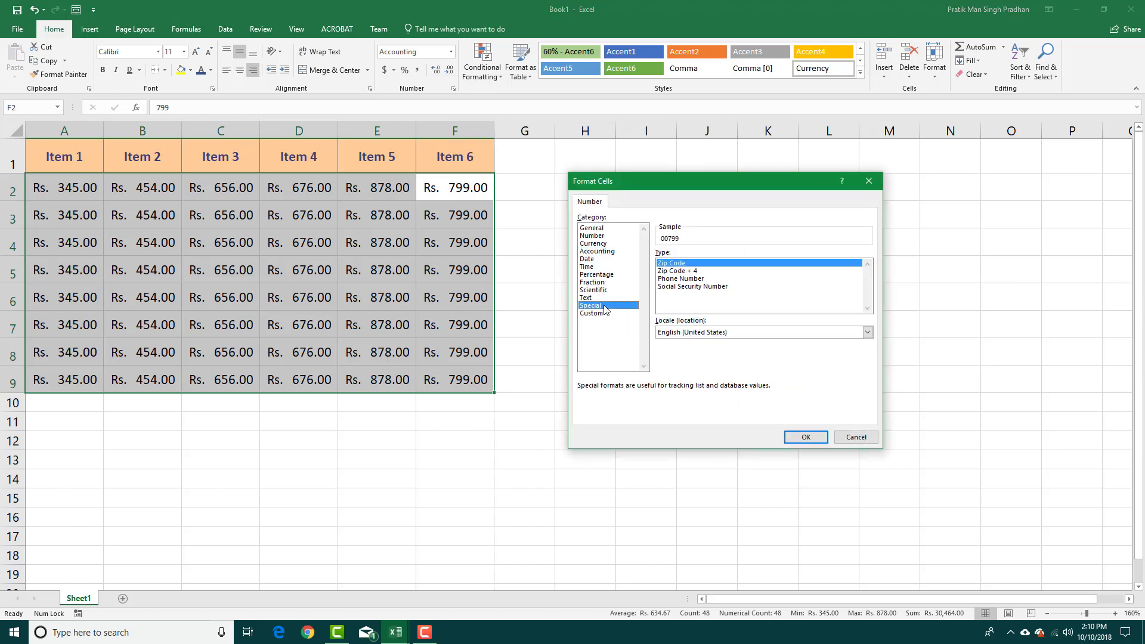
left_click(684, 278)
left_click(804, 437)
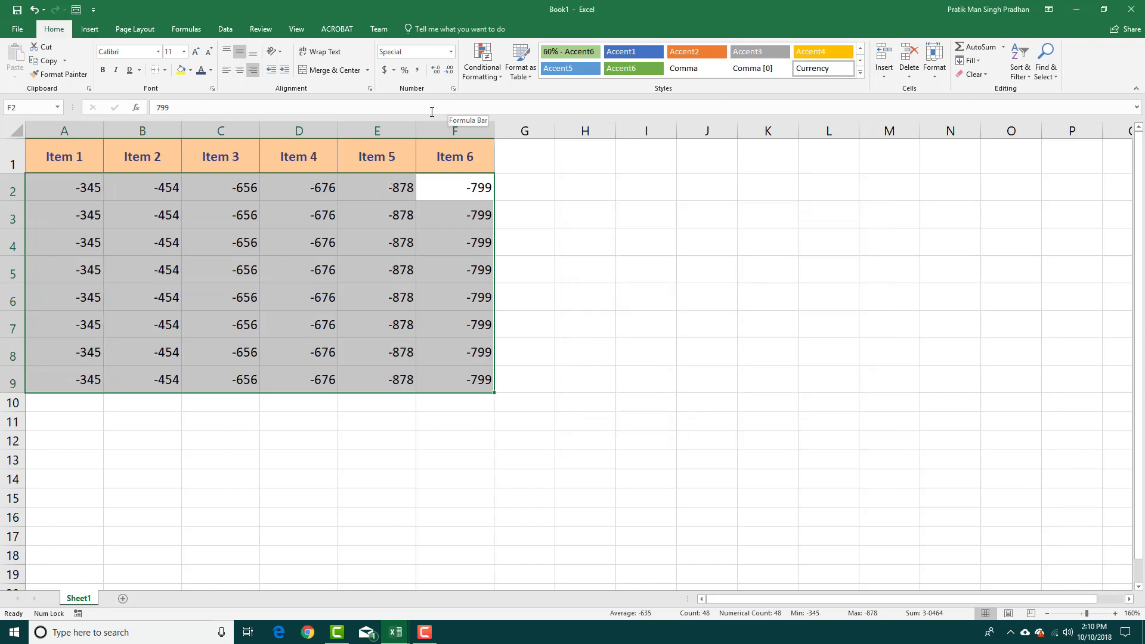
left_click(393, 70)
Edit cell E2, appending the letters 'dsfsdfdf' to its entry
left_click(478, 187)
left_click(401, 190)
double_click(401, 190)
type("dsfsdfdf")
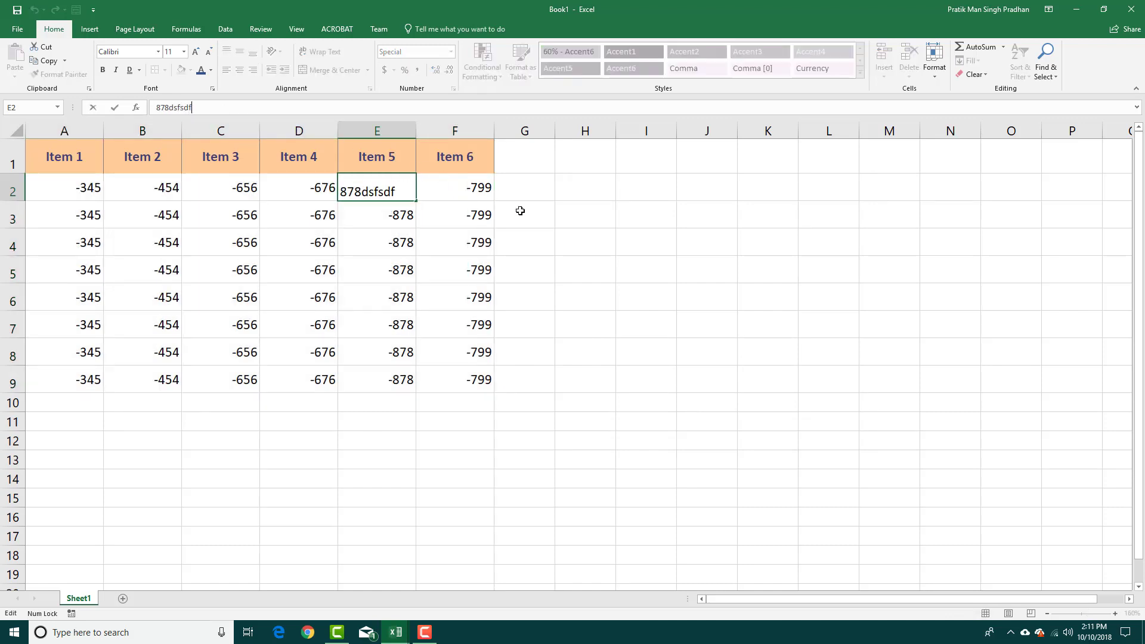
left_click(585, 215)
Replace E2's stray letters with 43534534 to make an 11-digit number, and widen column E
left_click(377, 188)
left_click_drag(173, 108, 313, 108)
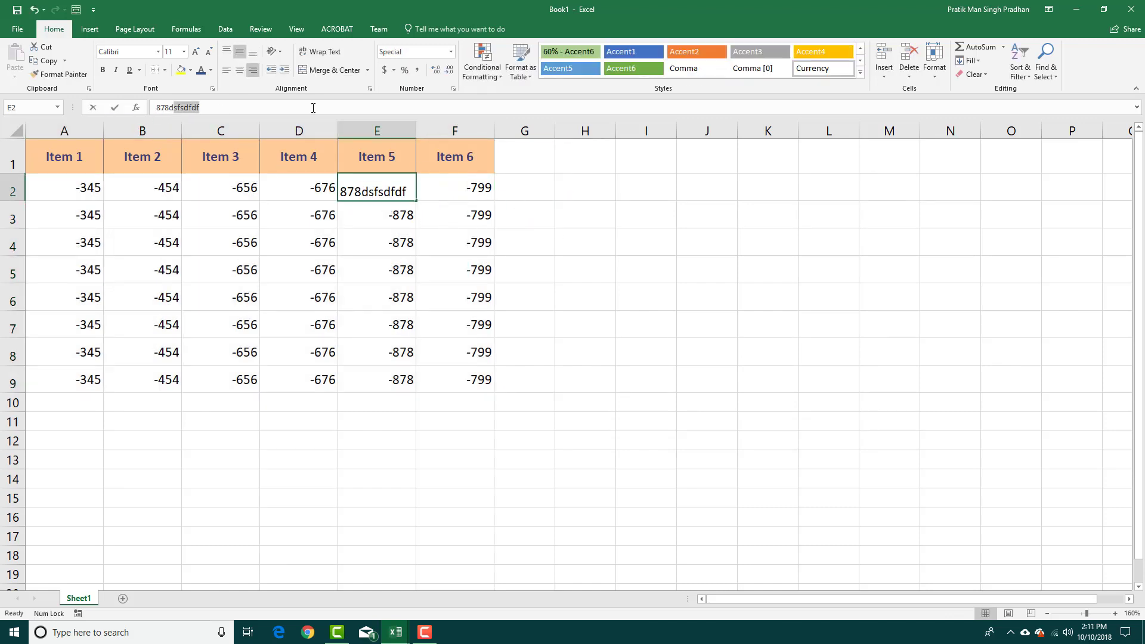
key("BackSpace")
key("BackSpace")
type("43534534")
key("Tab")
key("Left")
left_click_drag(416, 130, 445, 131)
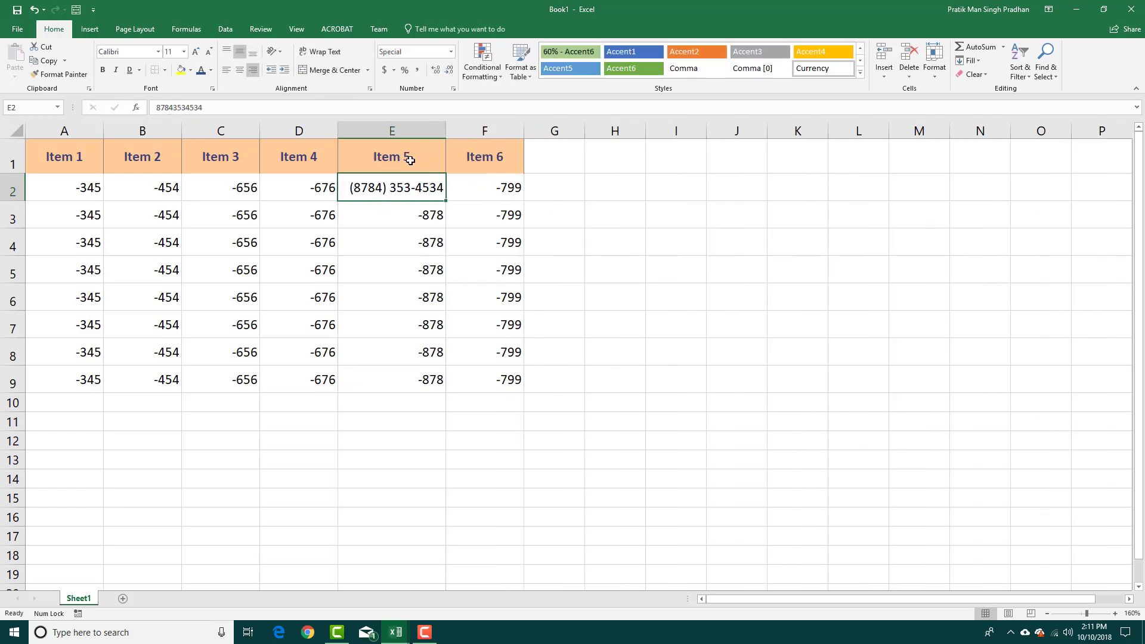
left_click(393, 70)
Preview E2 in the General, Number, Currency, Accounting, Date, Percentage and other categories
left_click(439, 157)
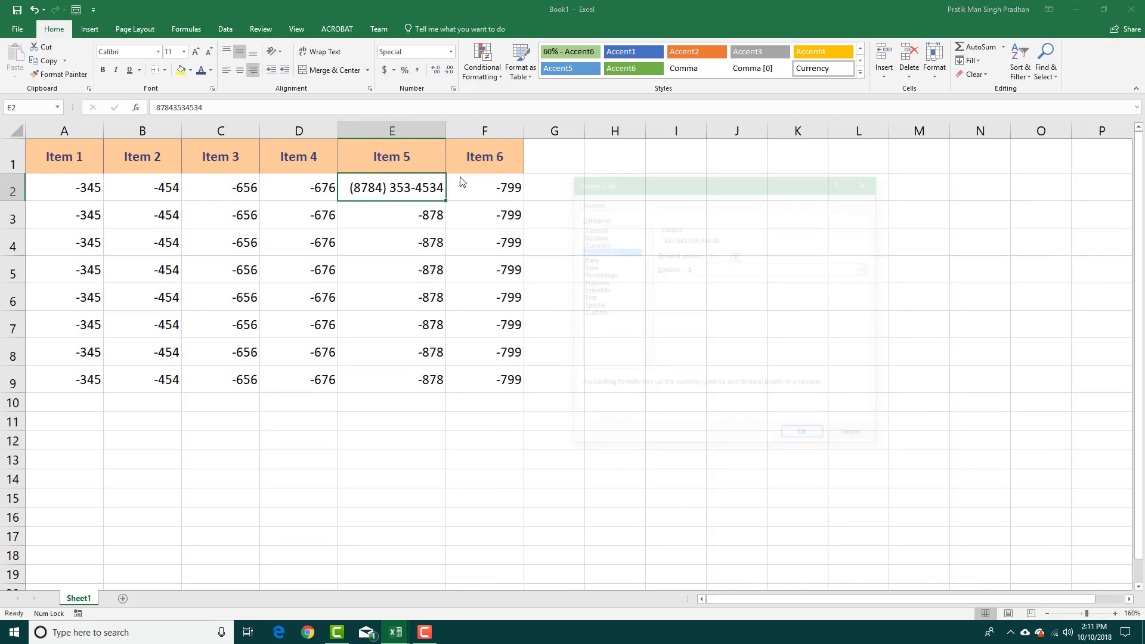
left_click(601, 236)
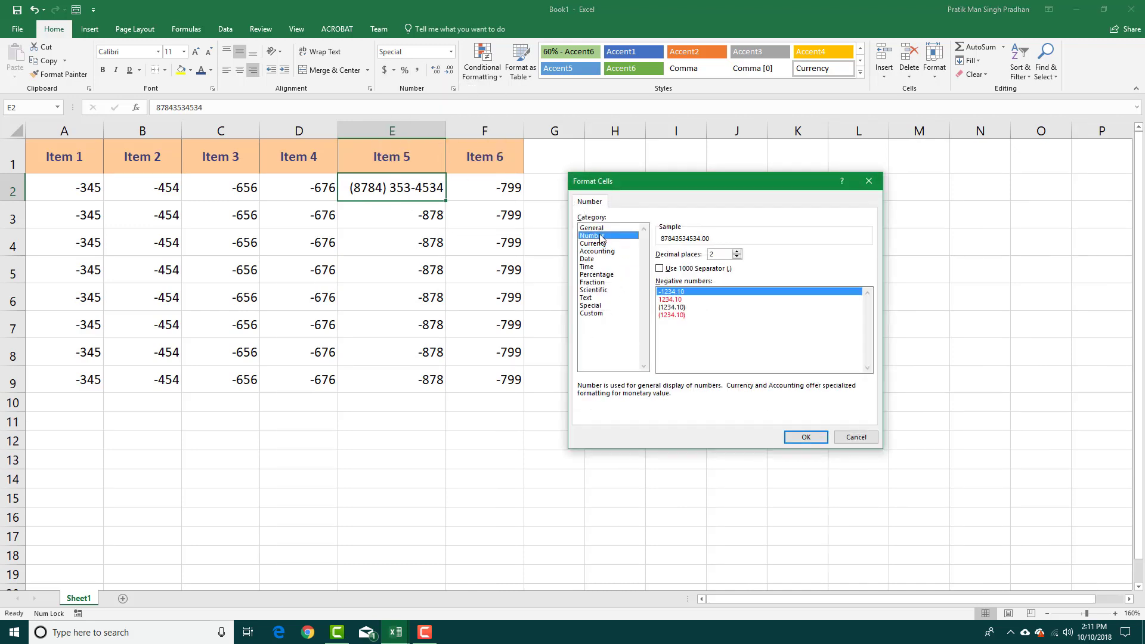
left_click(603, 228)
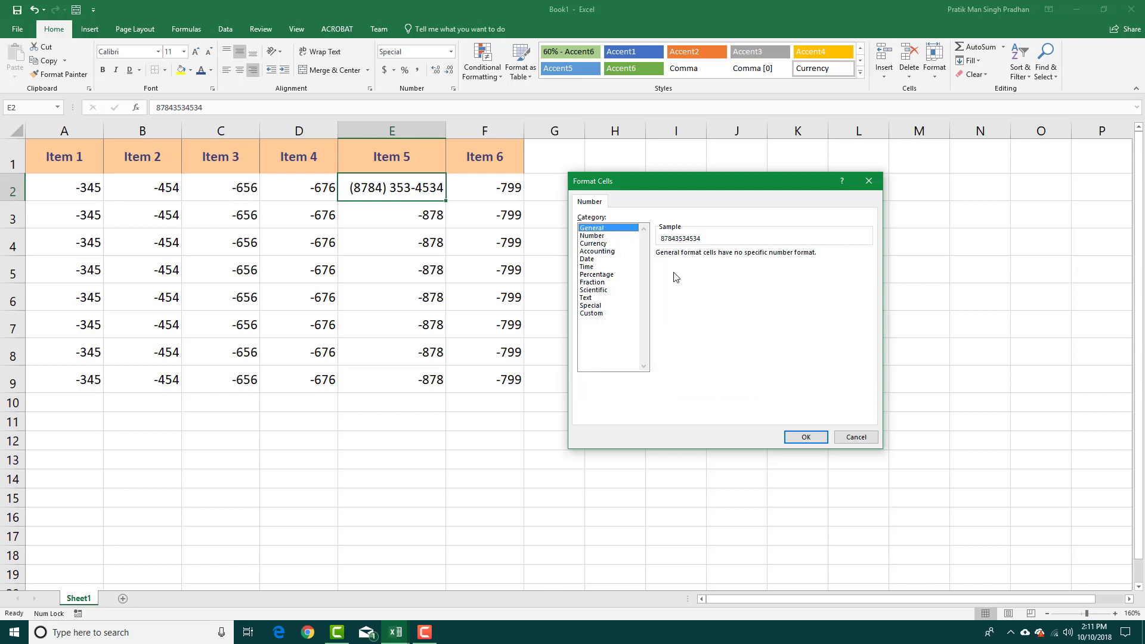
left_click(614, 237)
left_click(602, 244)
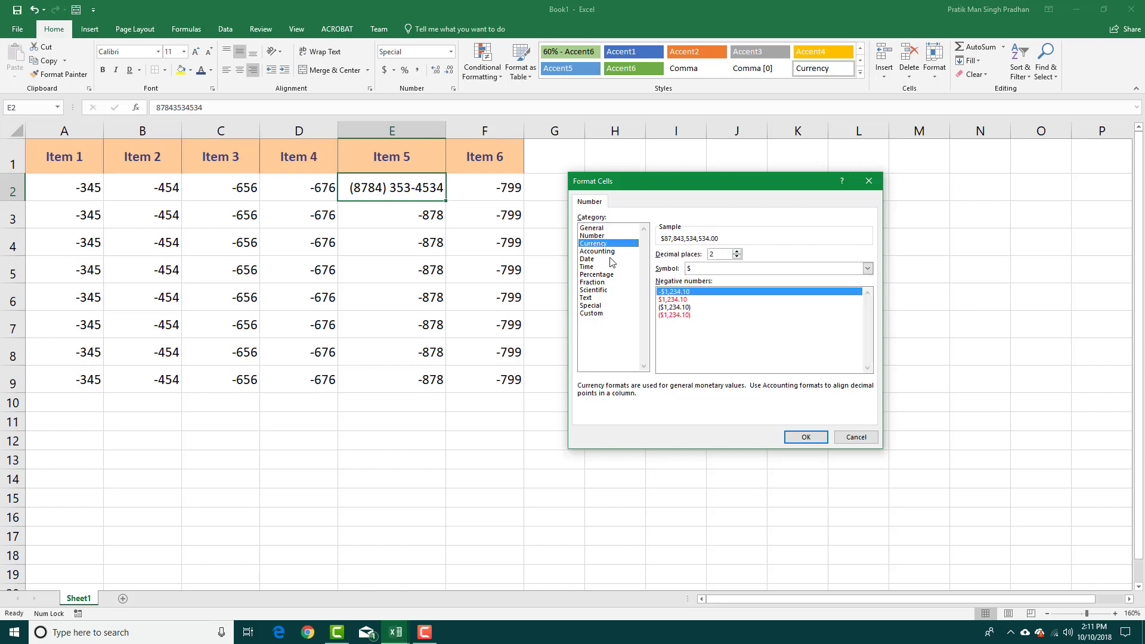
left_click(616, 251)
left_click(609, 259)
left_click(606, 275)
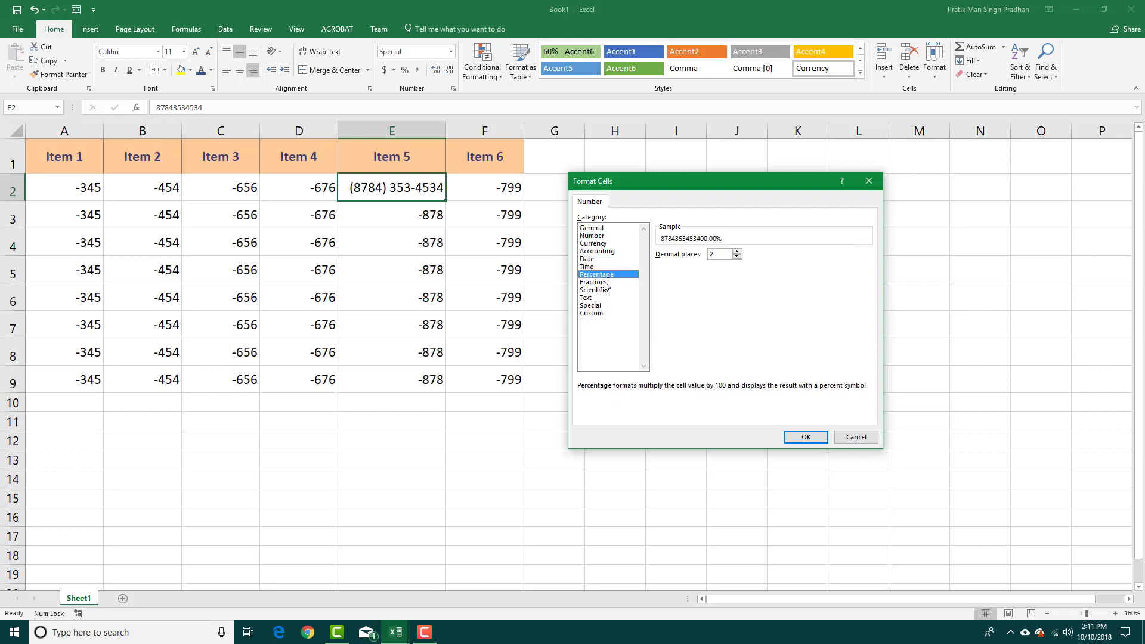
left_click(605, 283)
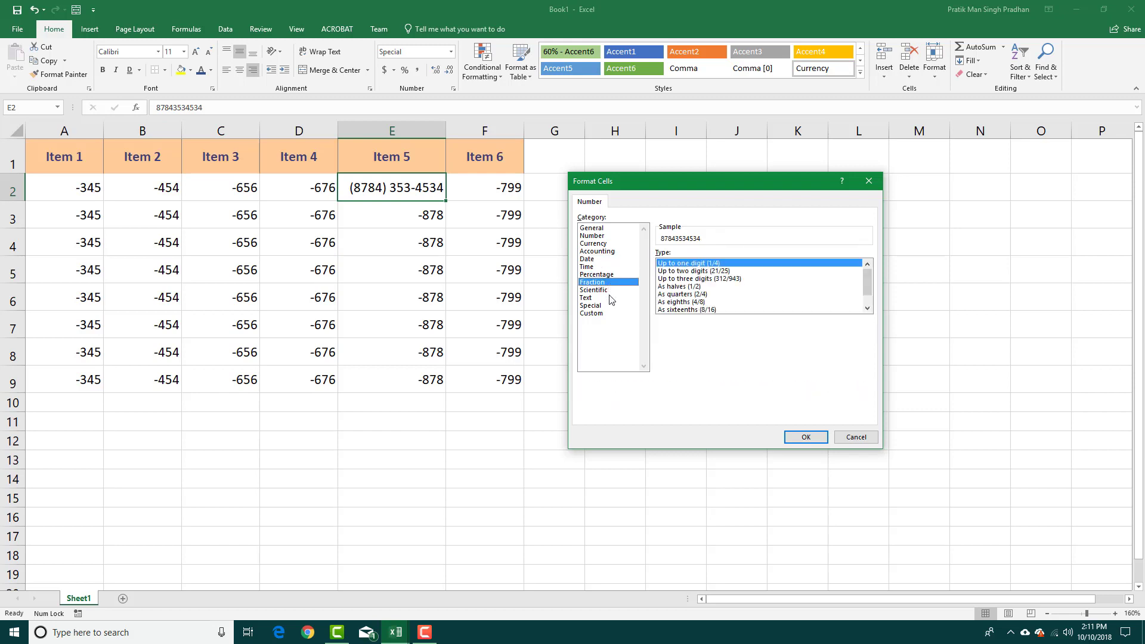
left_click(614, 306)
left_click(614, 314)
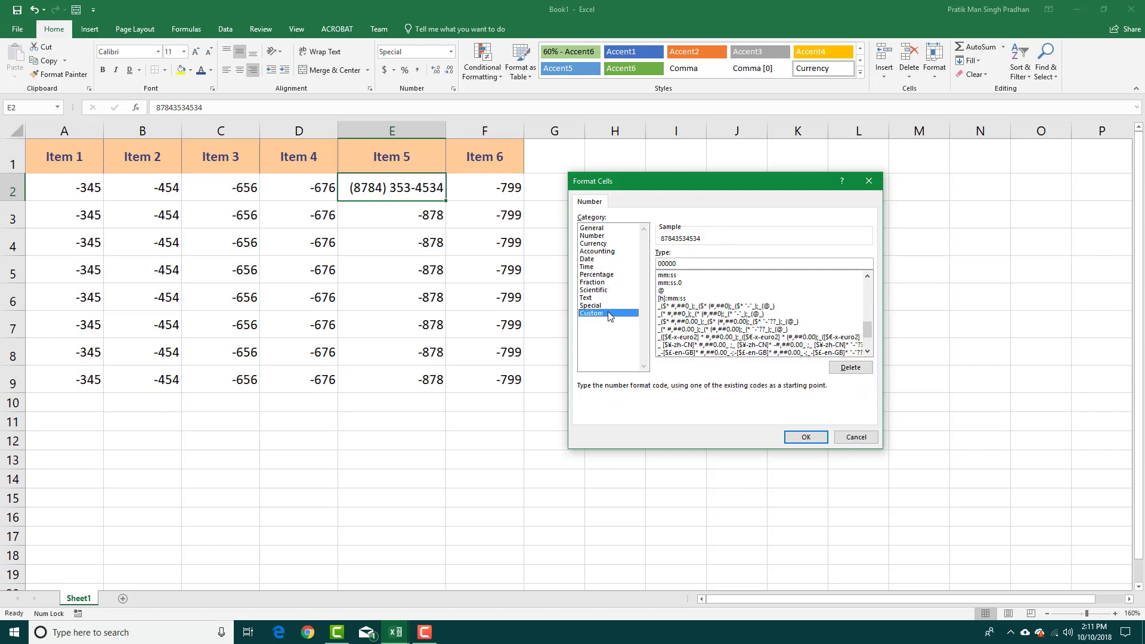
left_click(608, 298)
Apply the Custom 0.00 format code to E2 after trying the $ and Rs. accounting codes
left_click(607, 314)
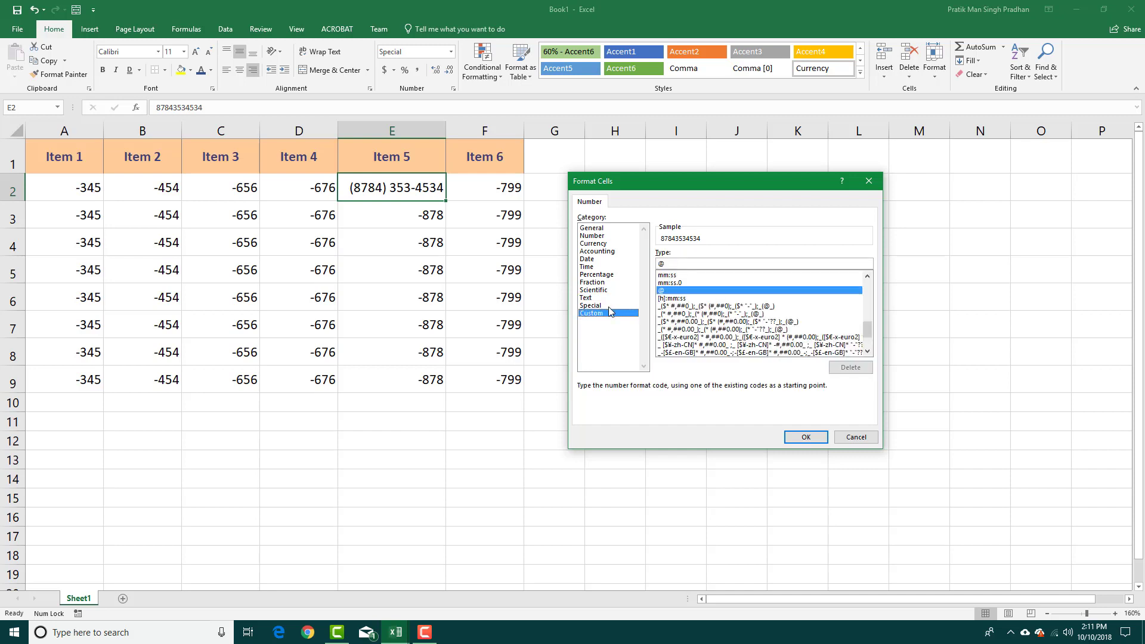
left_click(608, 306)
left_click(608, 314)
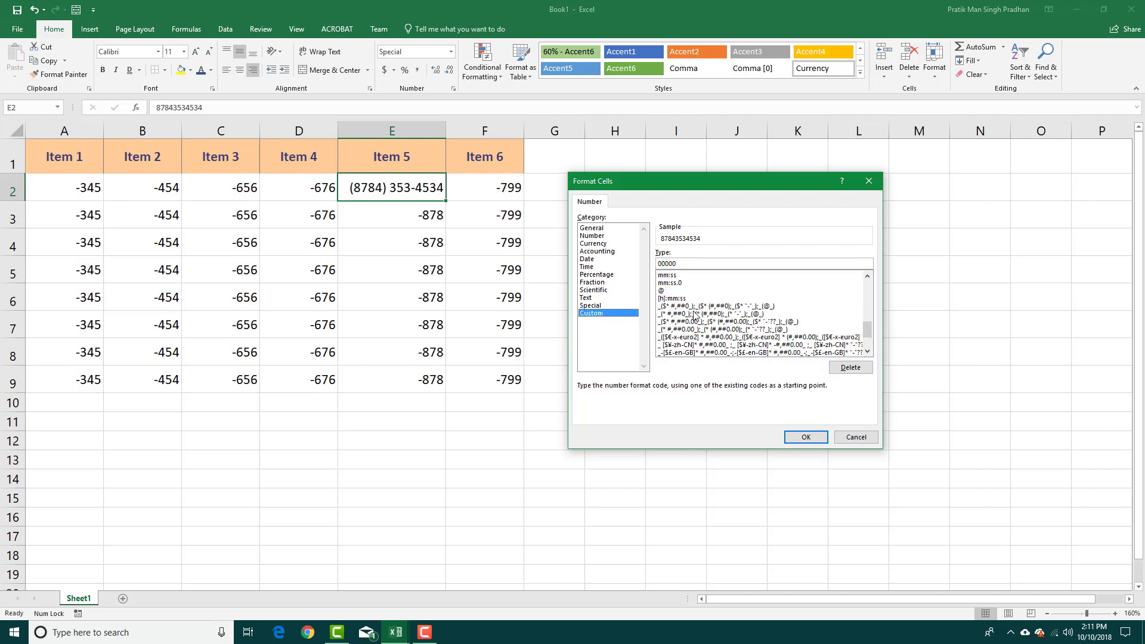
left_click(707, 322)
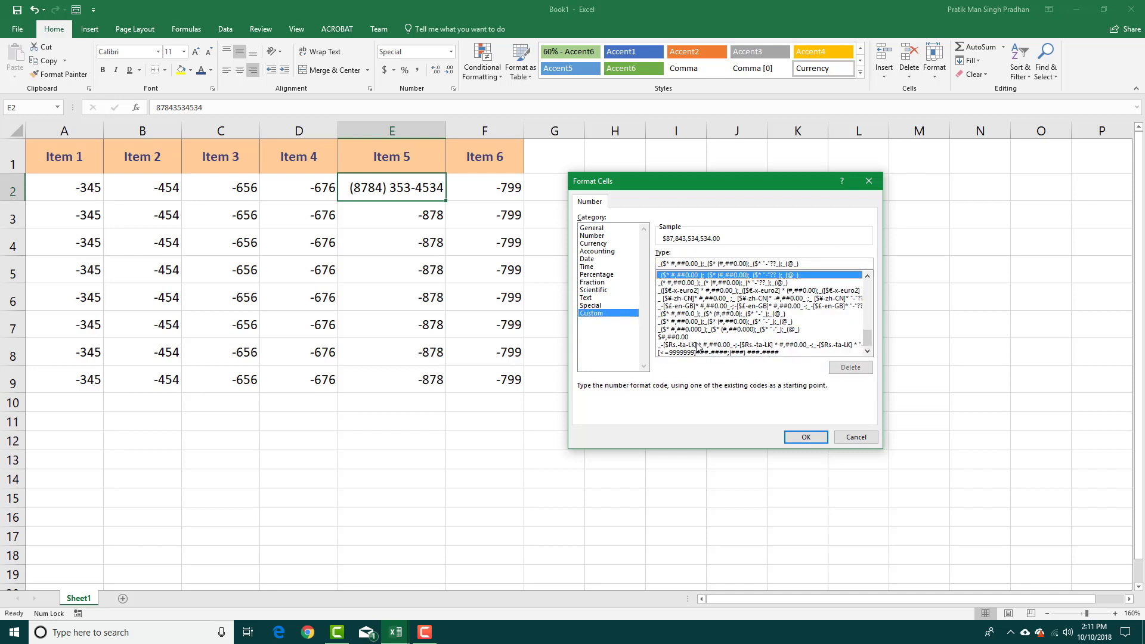
left_click(696, 345)
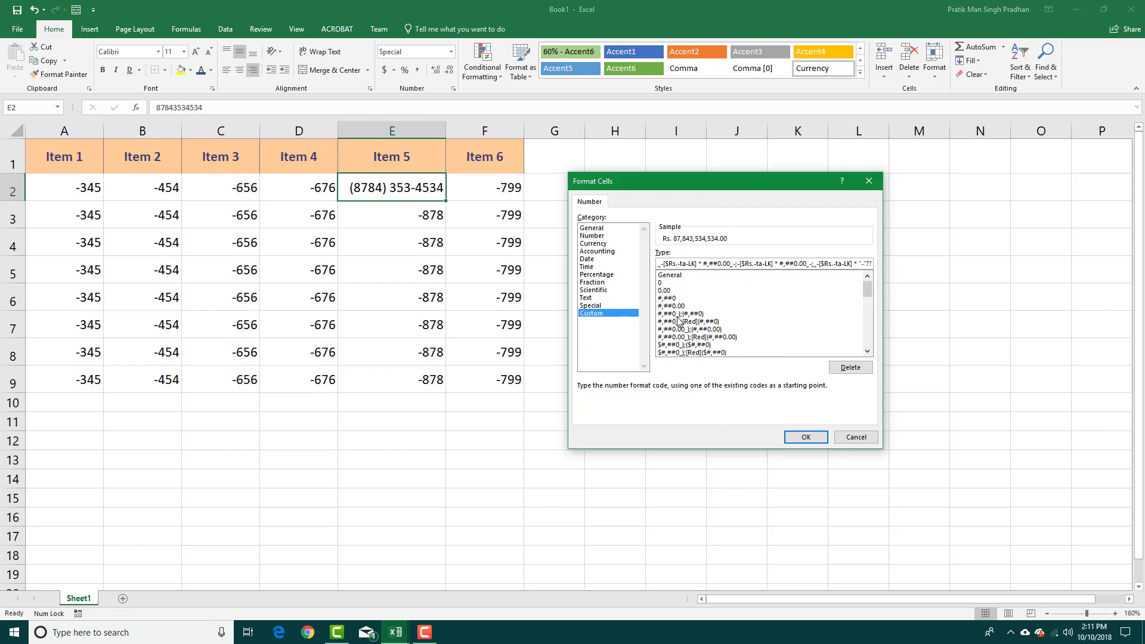
left_click(670, 291)
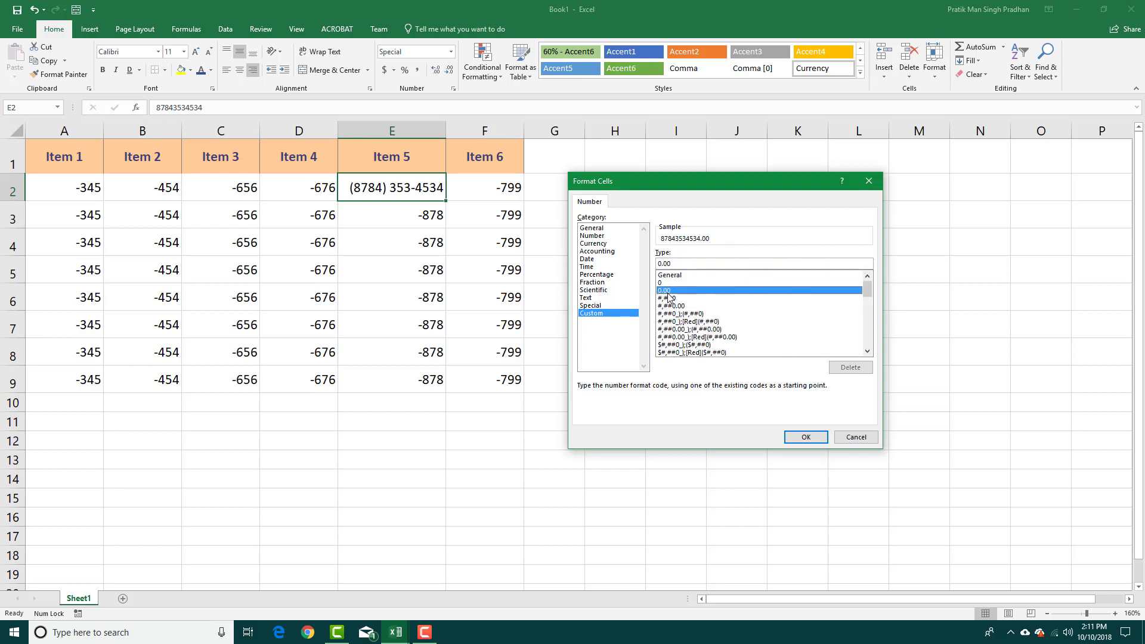
left_click(806, 437)
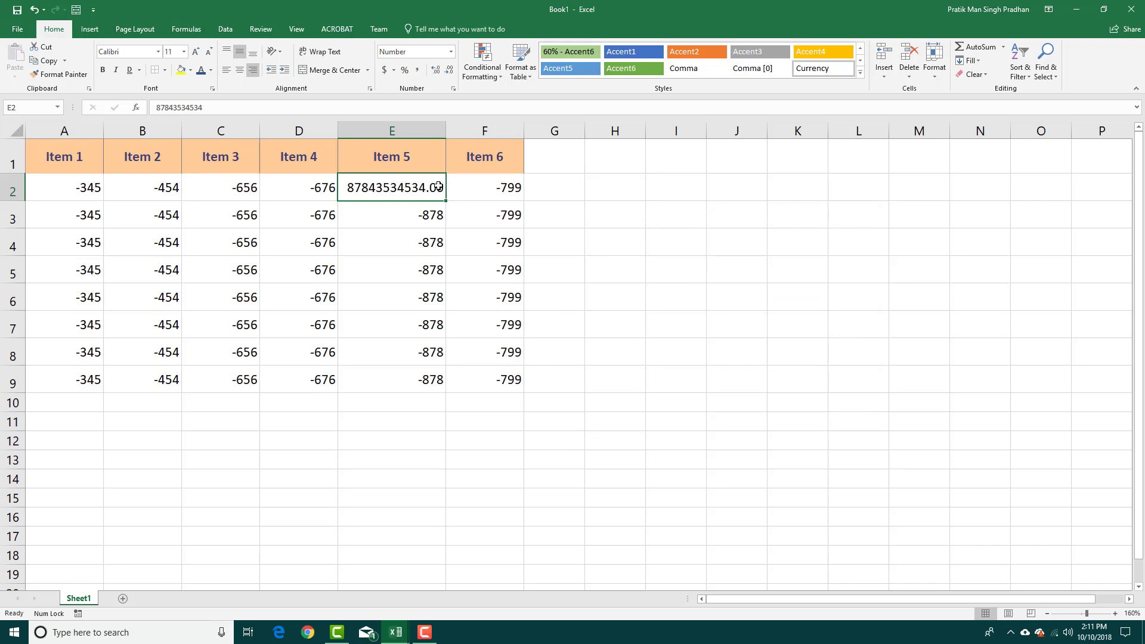
Apply Comma Style so E2 reads 87,843,534,534.00, and AutoFit column E
left_click(416, 70)
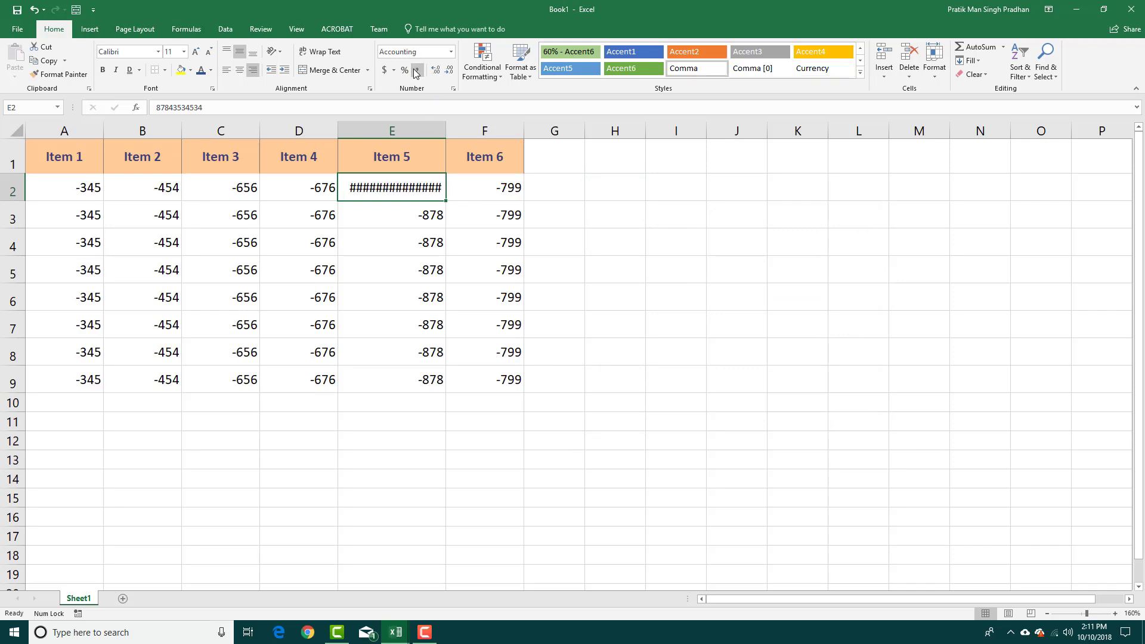
double_click(445, 129)
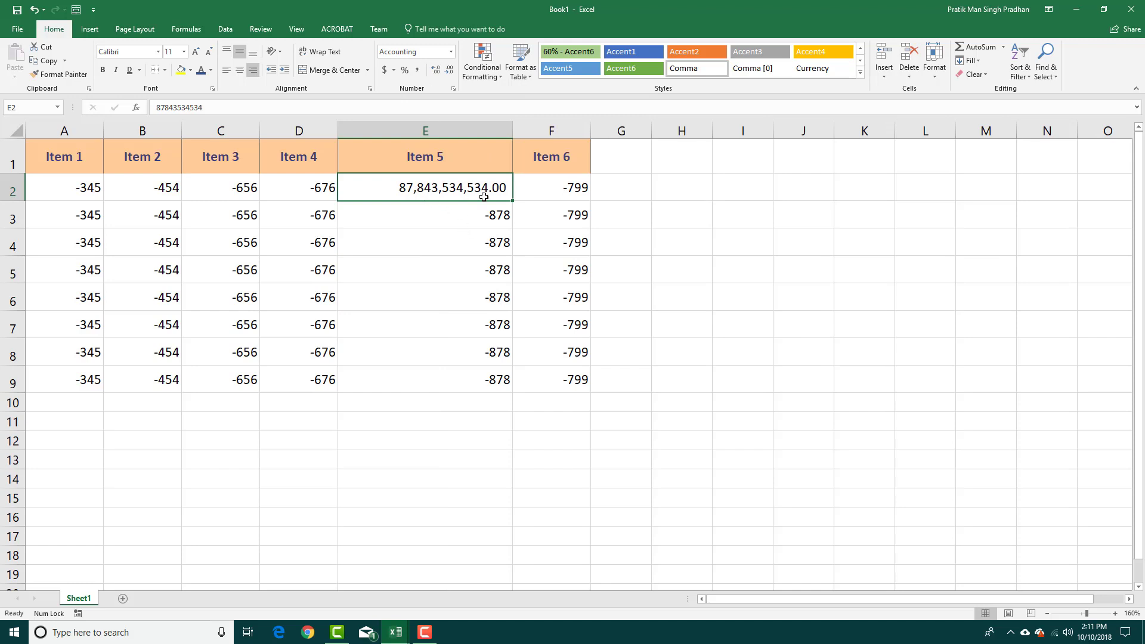
key("Down")
key("Down")
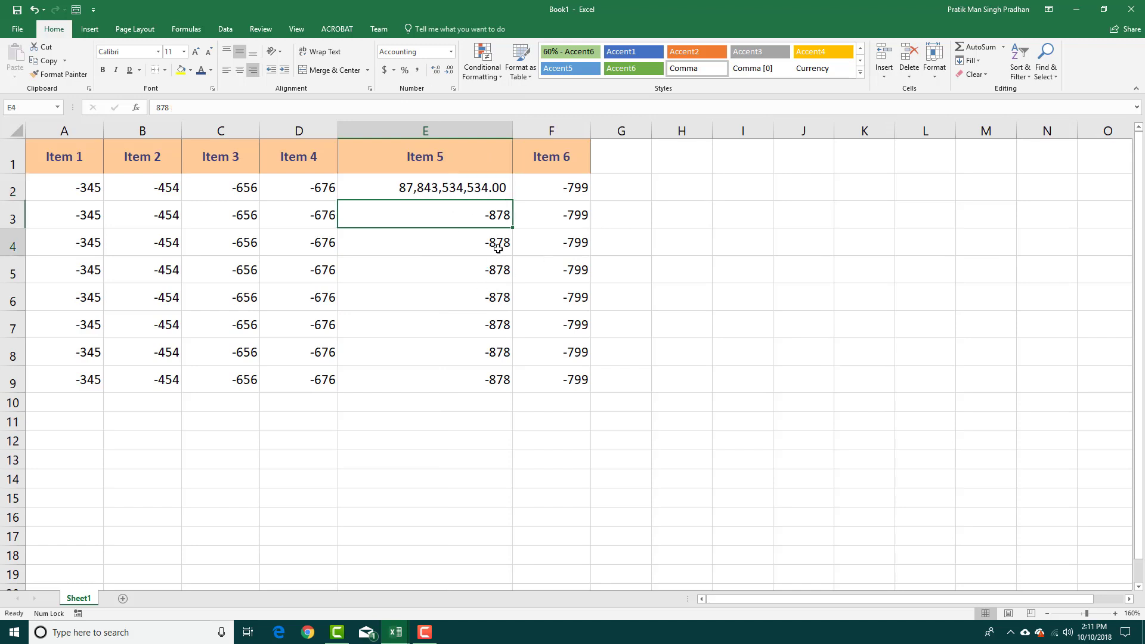
left_click(496, 212)
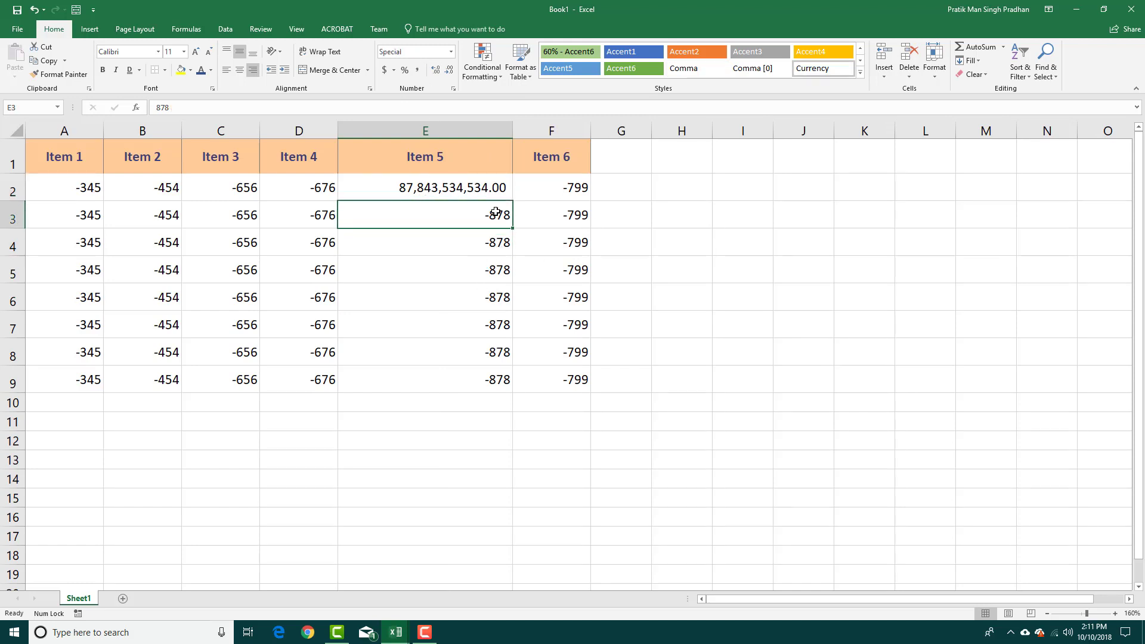
left_click(626, 266)
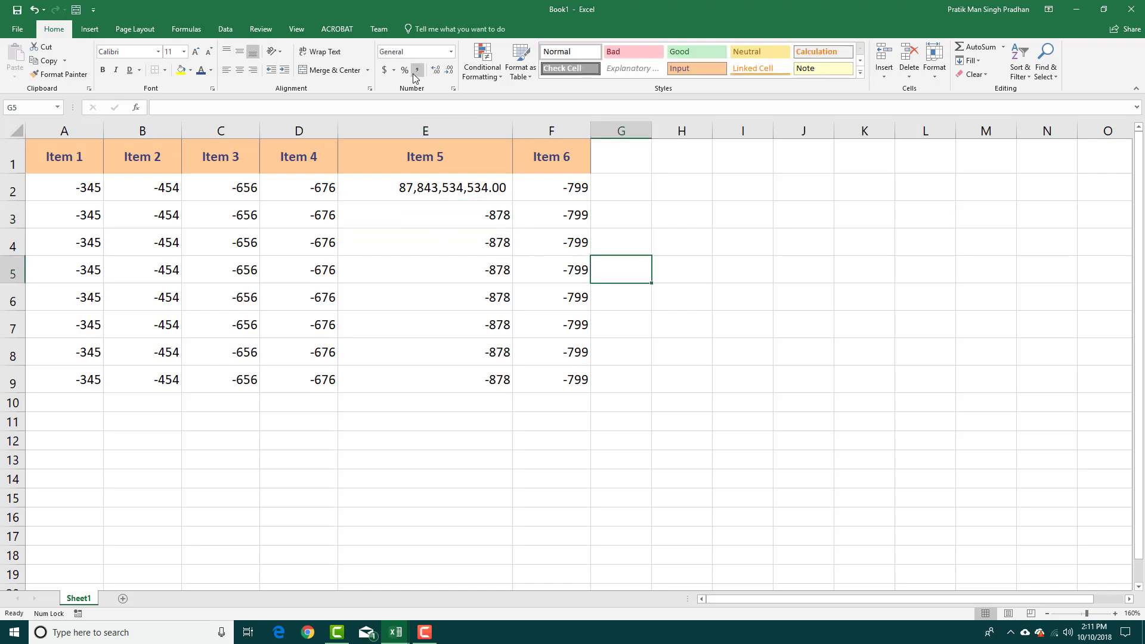